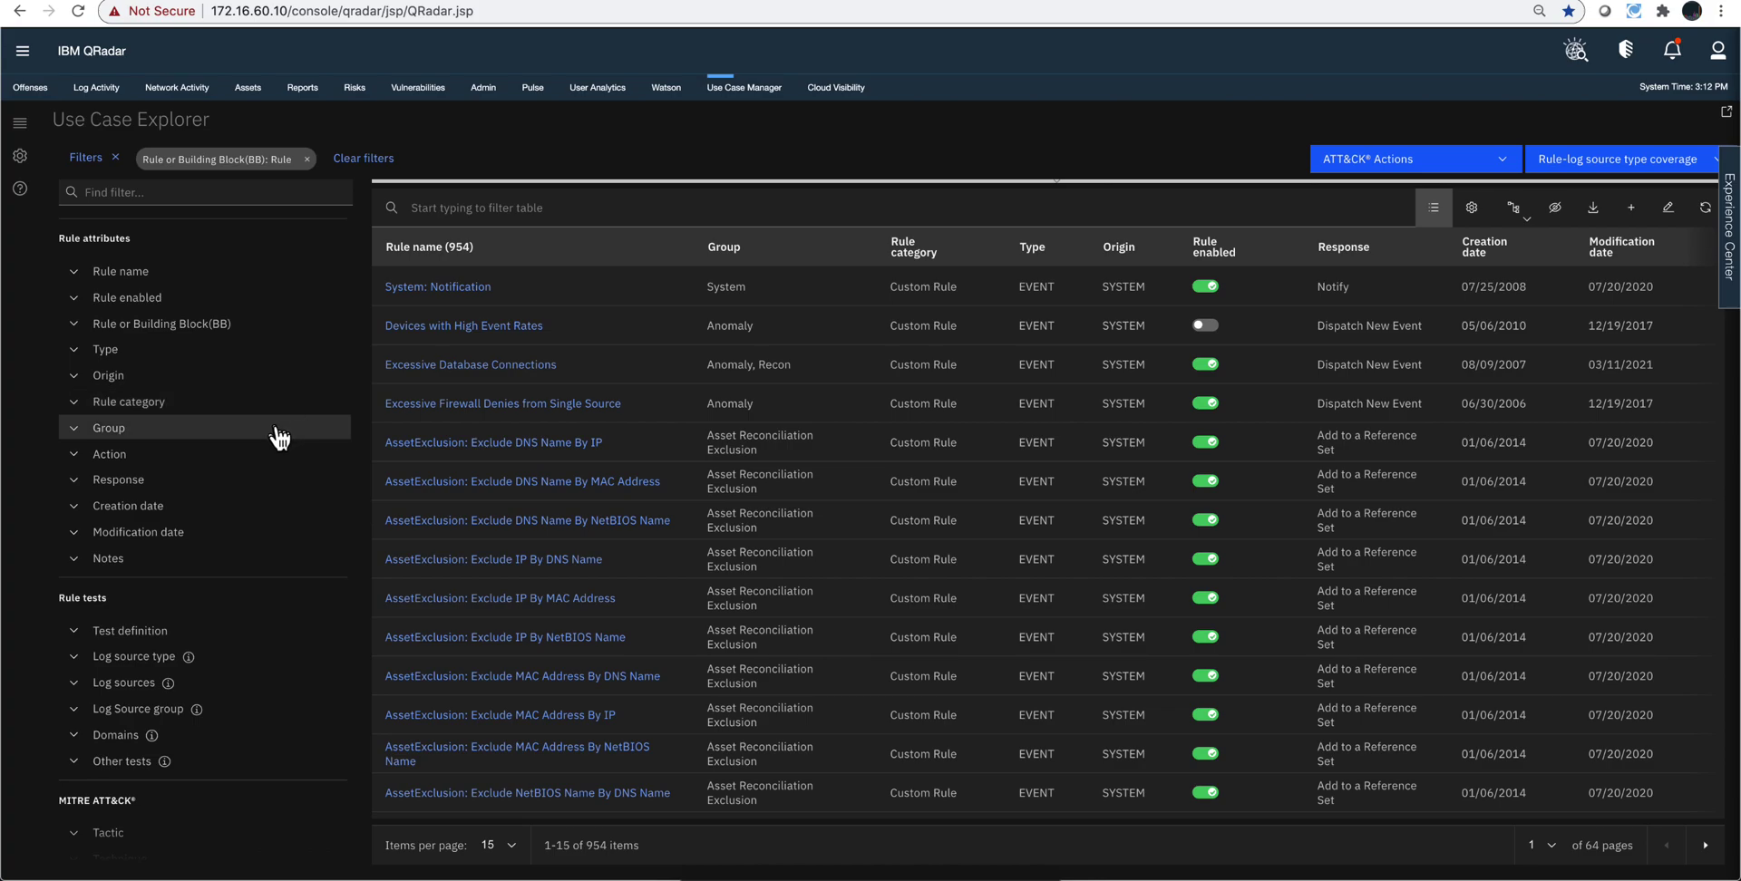
Step: Filter the rule list to the Amazon AWS and Sysmon groups
{"action": "left_click", "coordinate": [72, 431]}
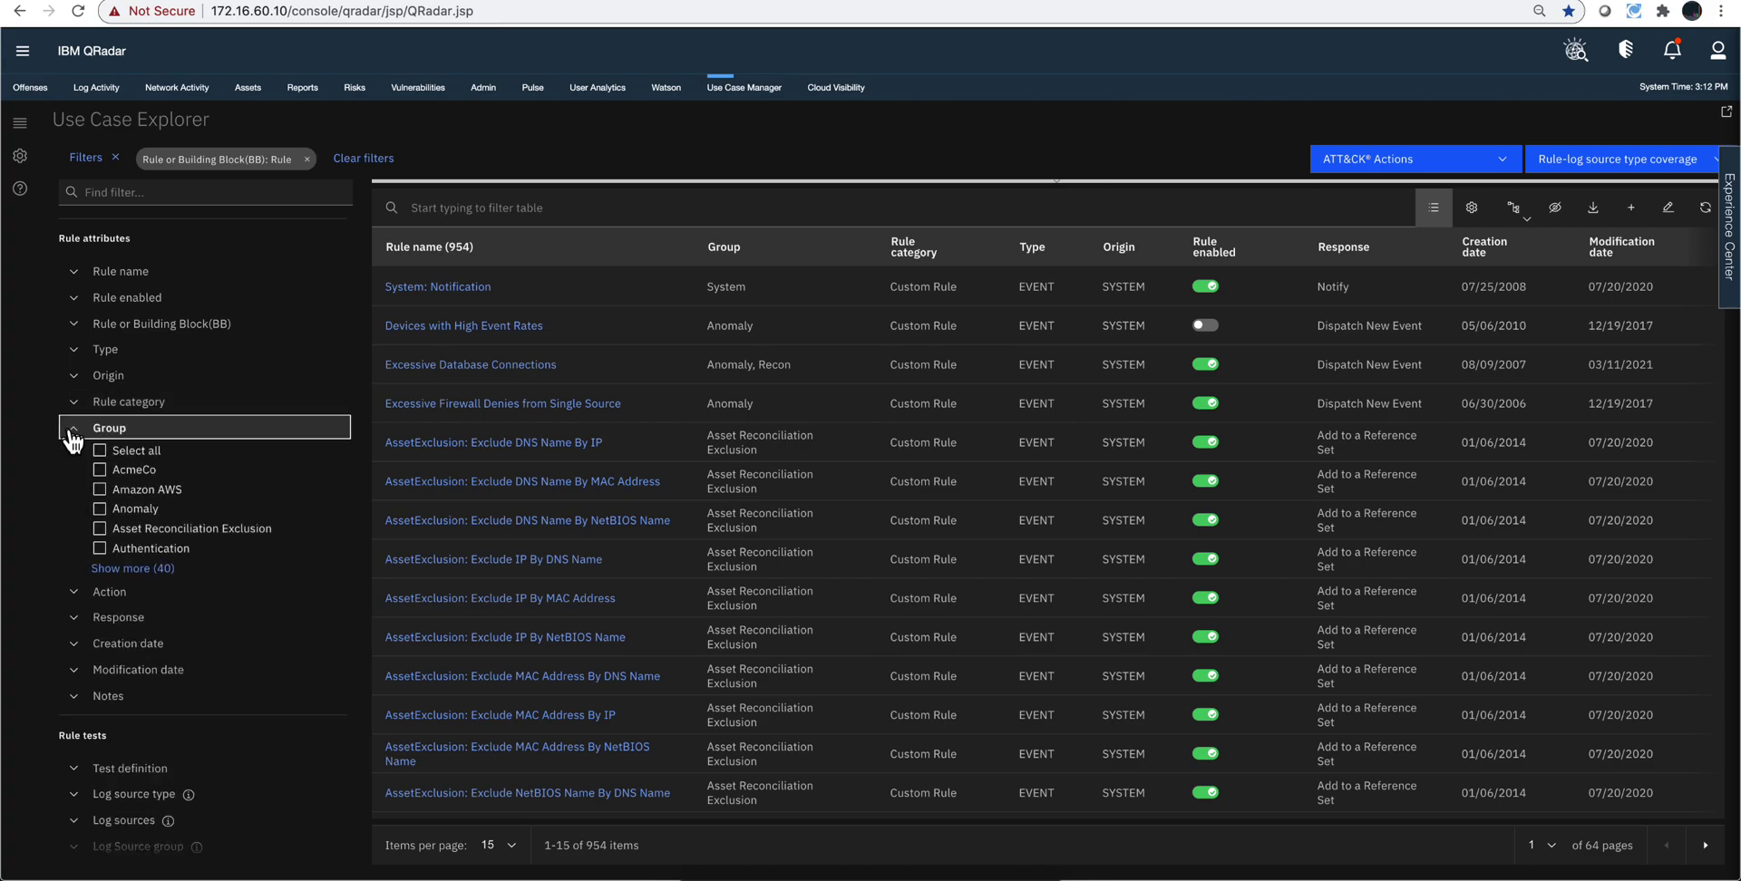
{"action": "left_click", "coordinate": [100, 489]}
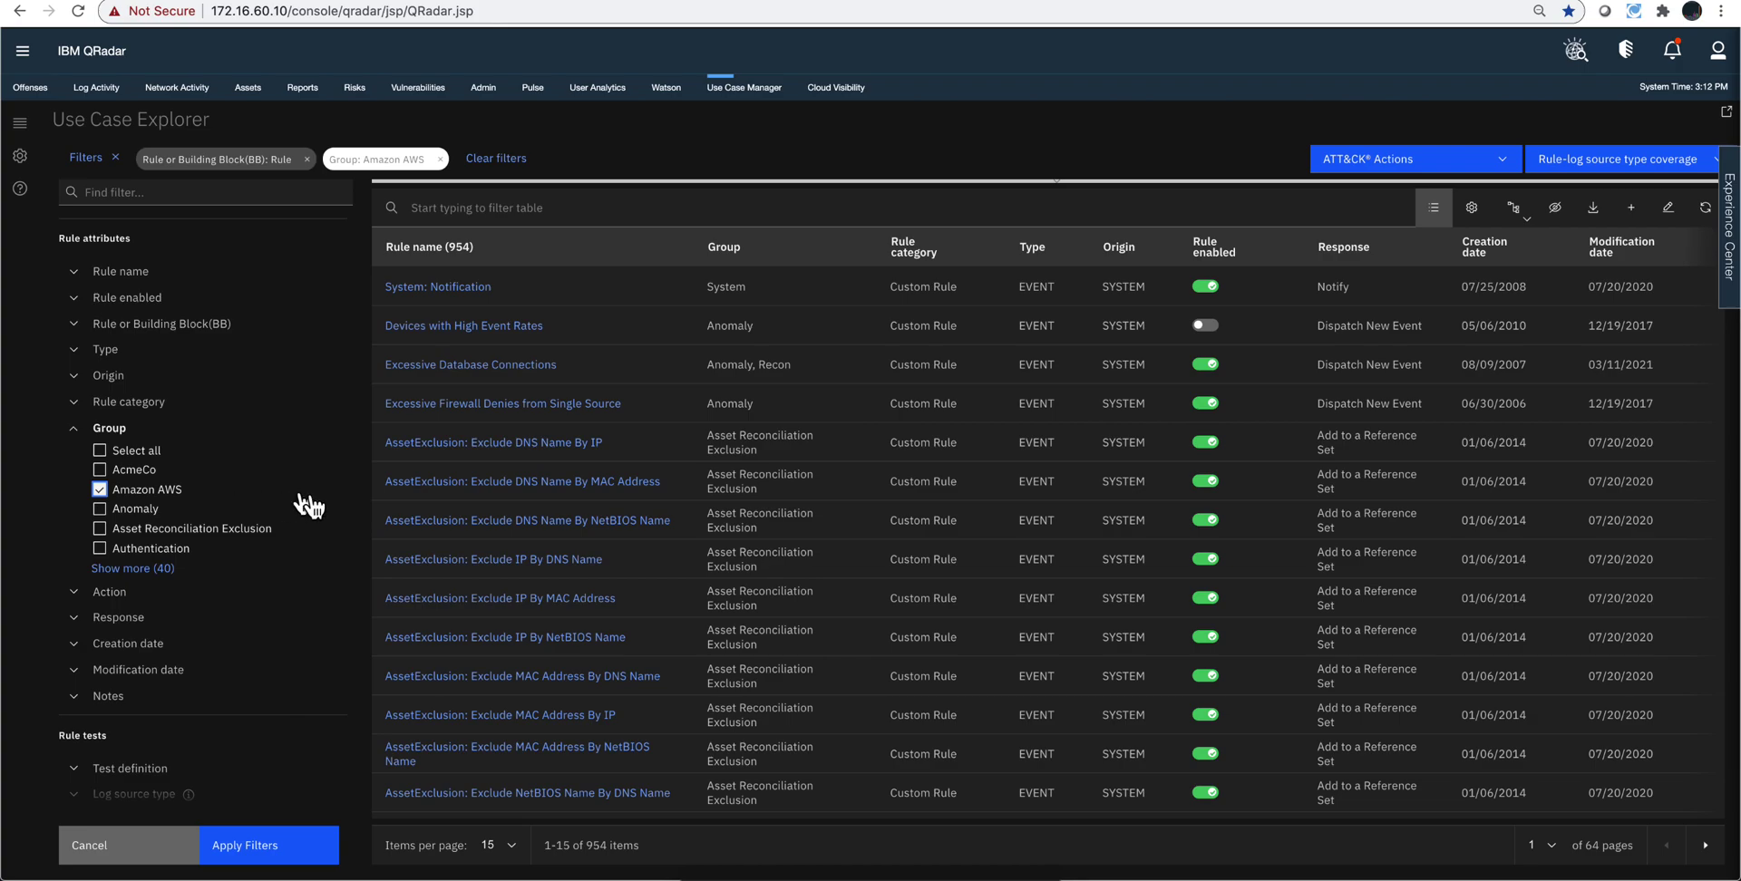
{"action": "left_click", "coordinate": [165, 570]}
{"action": "scroll", "coordinate": [165, 577], "scroll_direction": "down", "scroll_amount": 10}
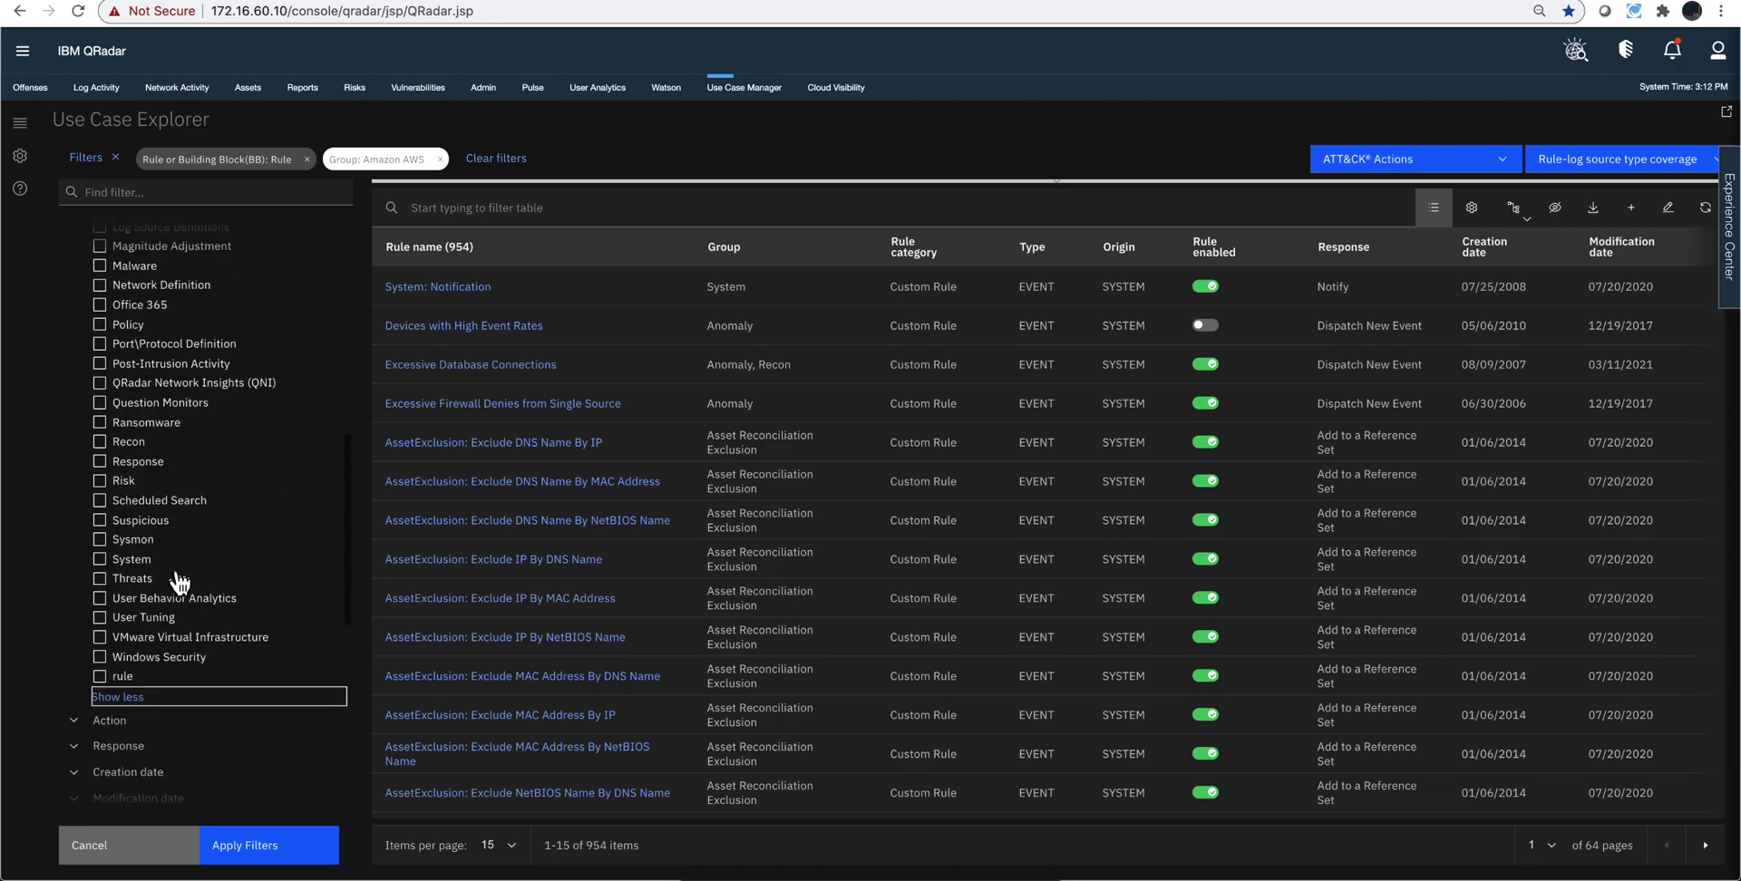
{"action": "scroll", "coordinate": [177, 577], "scroll_direction": "up", "scroll_amount": 5}
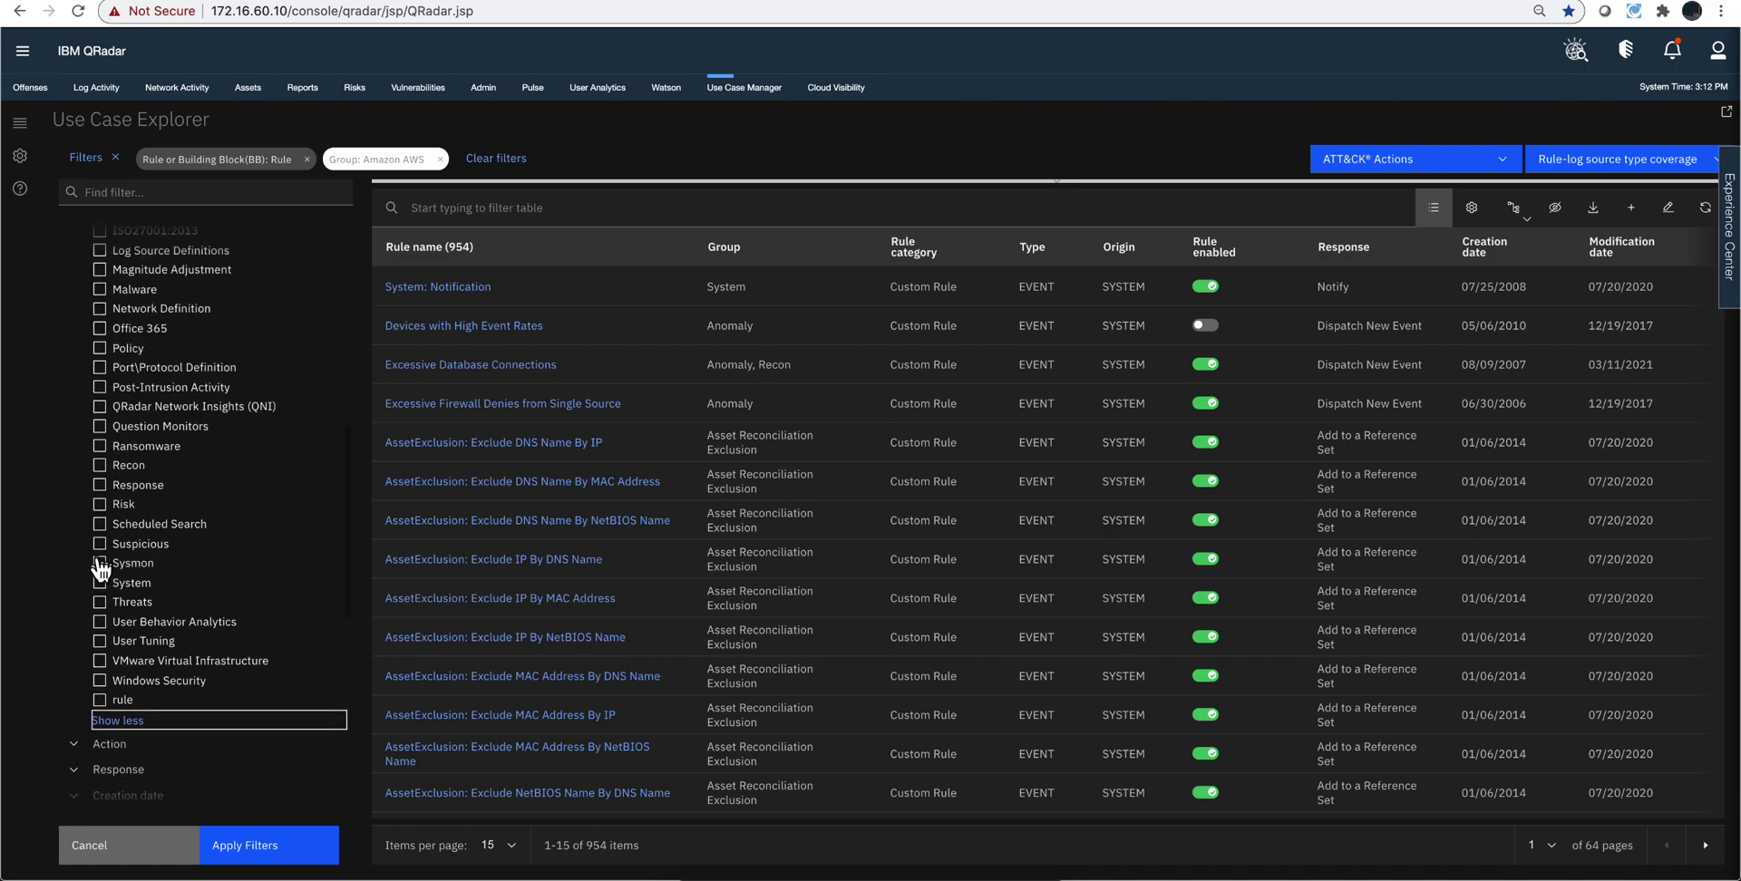
{"action": "left_click", "coordinate": [100, 564]}
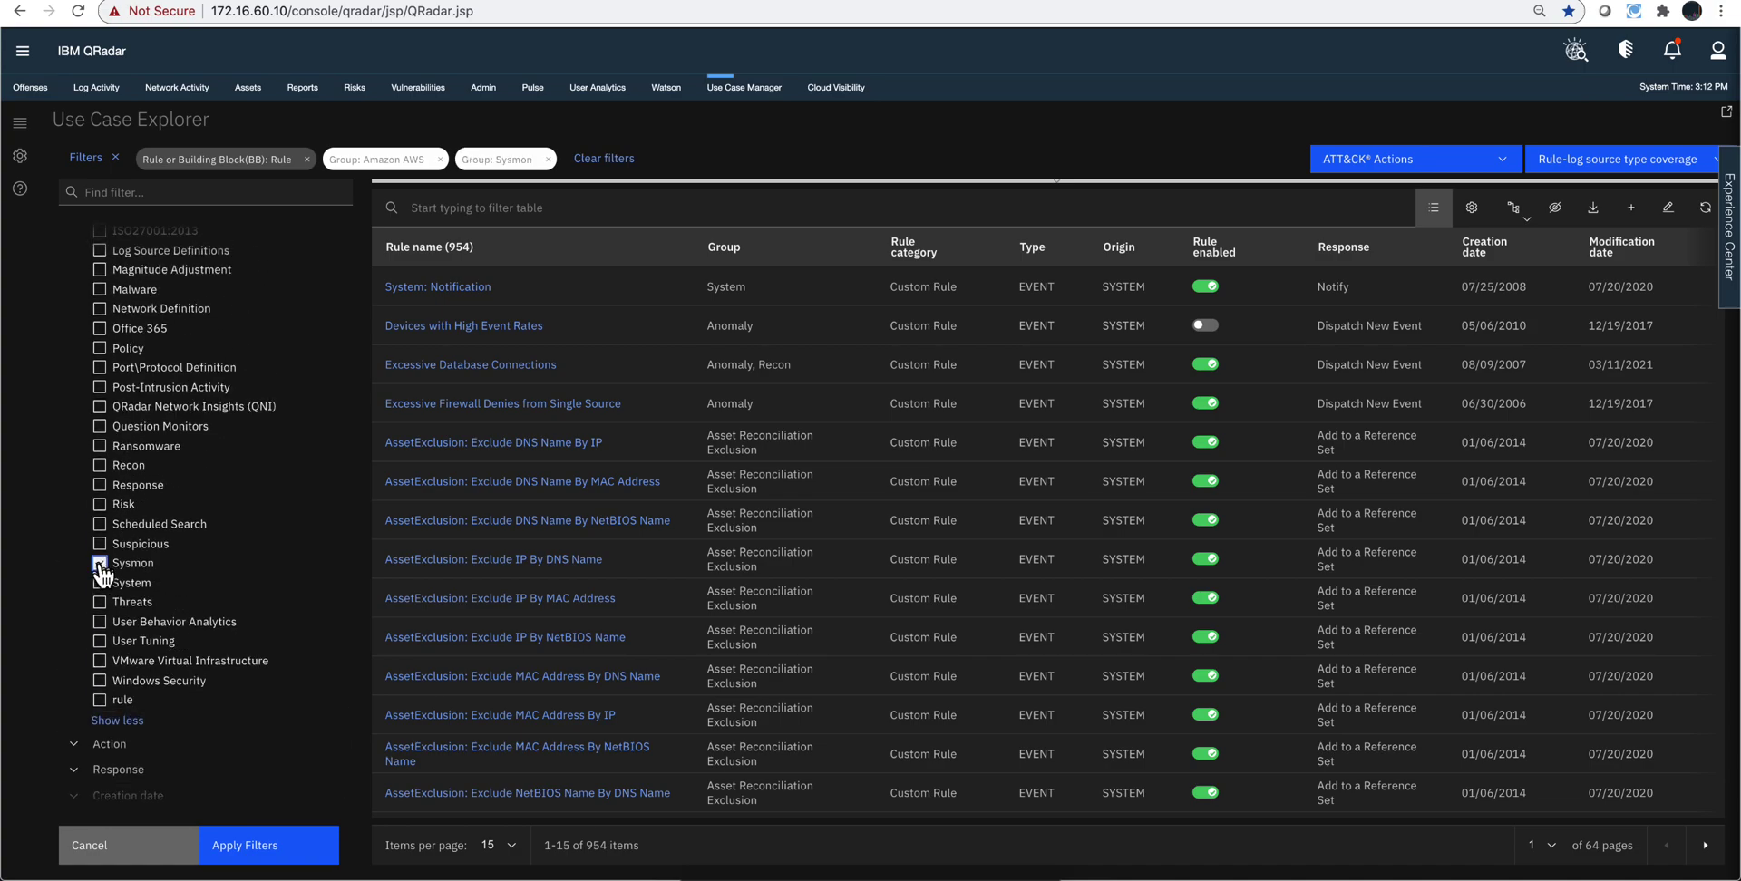
{"action": "left_click", "coordinate": [274, 856]}
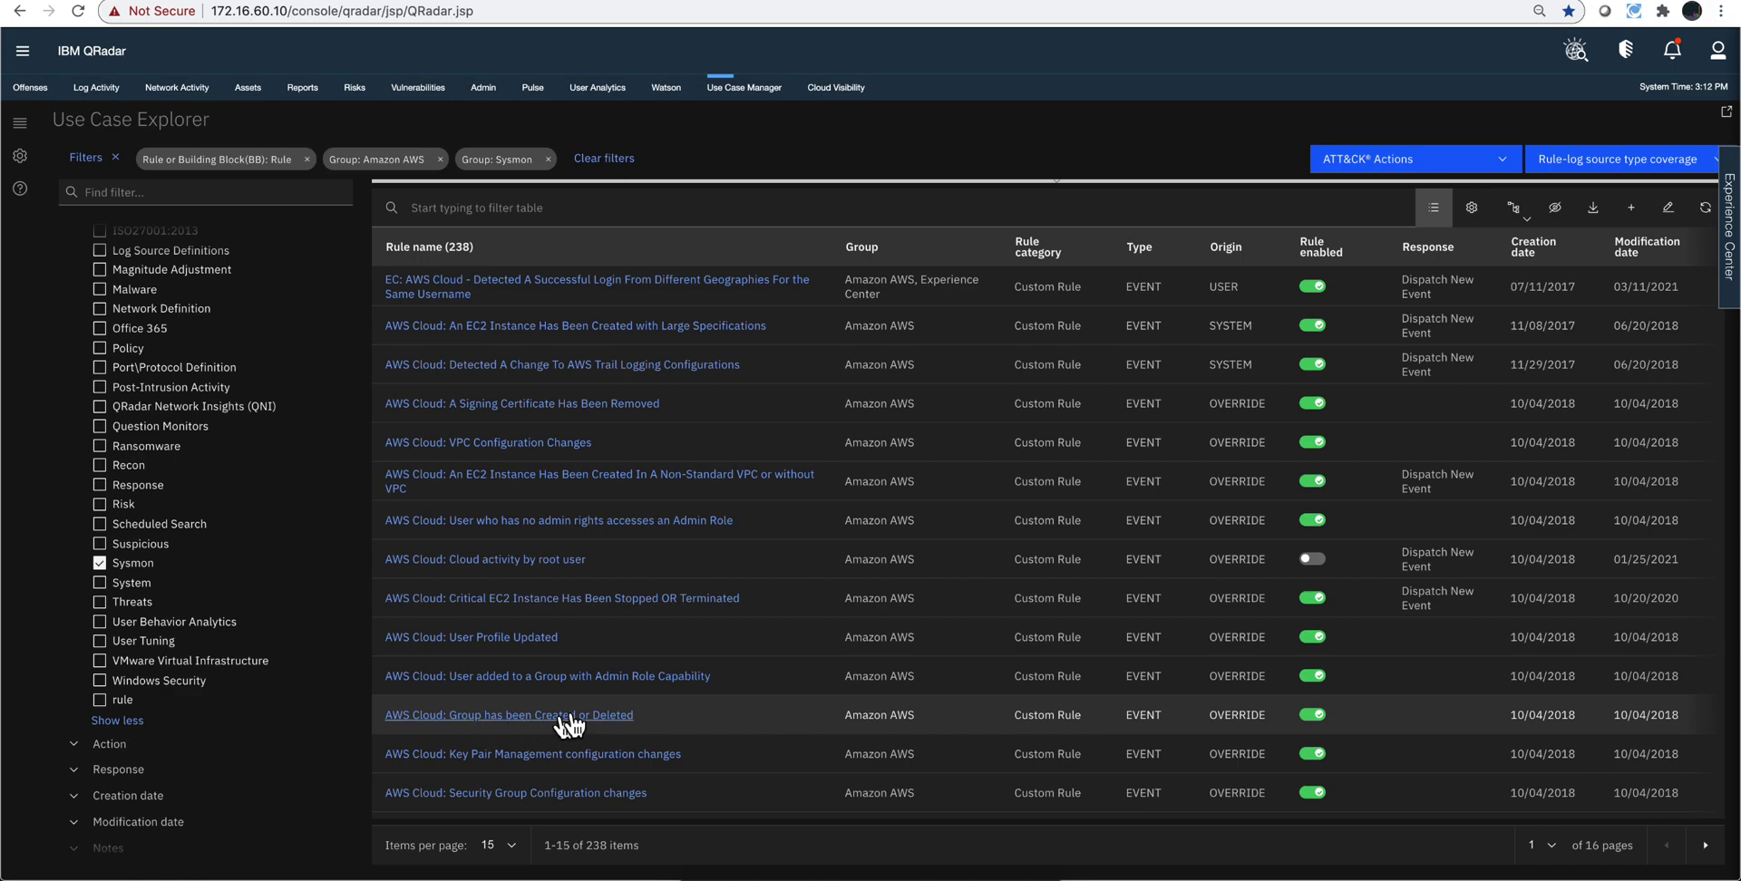
Step: Page forward through the 238 matching rules to page 4
{"action": "left_click", "coordinate": [1705, 848]}
{"action": "left_click", "coordinate": [1706, 848]}
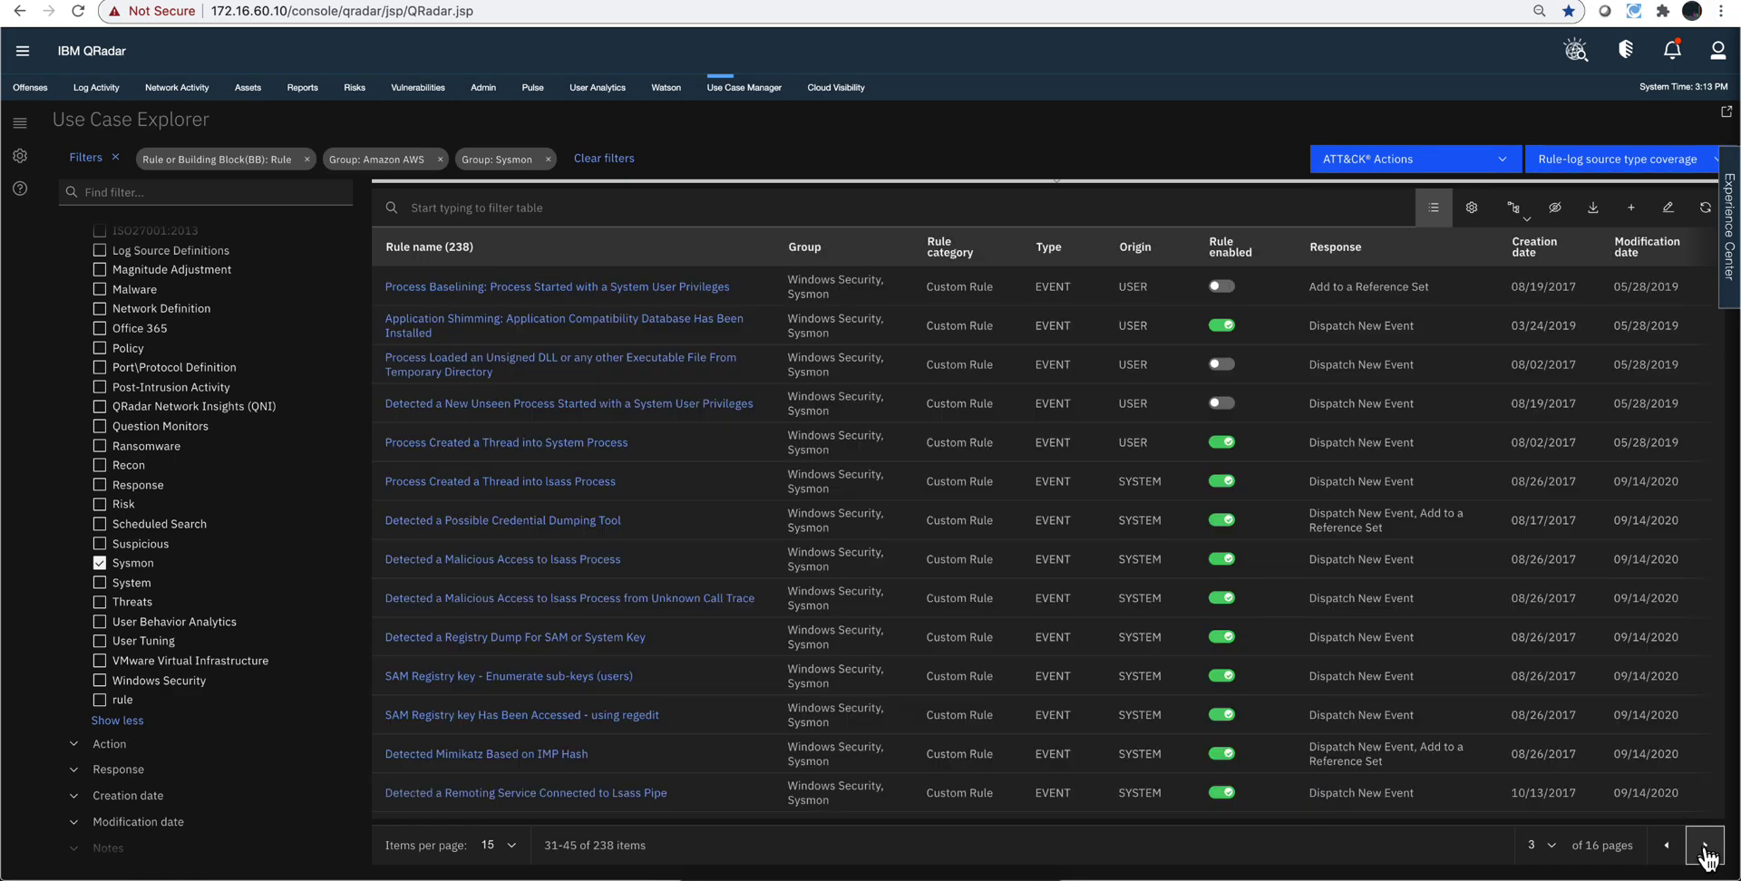
{"action": "left_click", "coordinate": [1705, 848]}
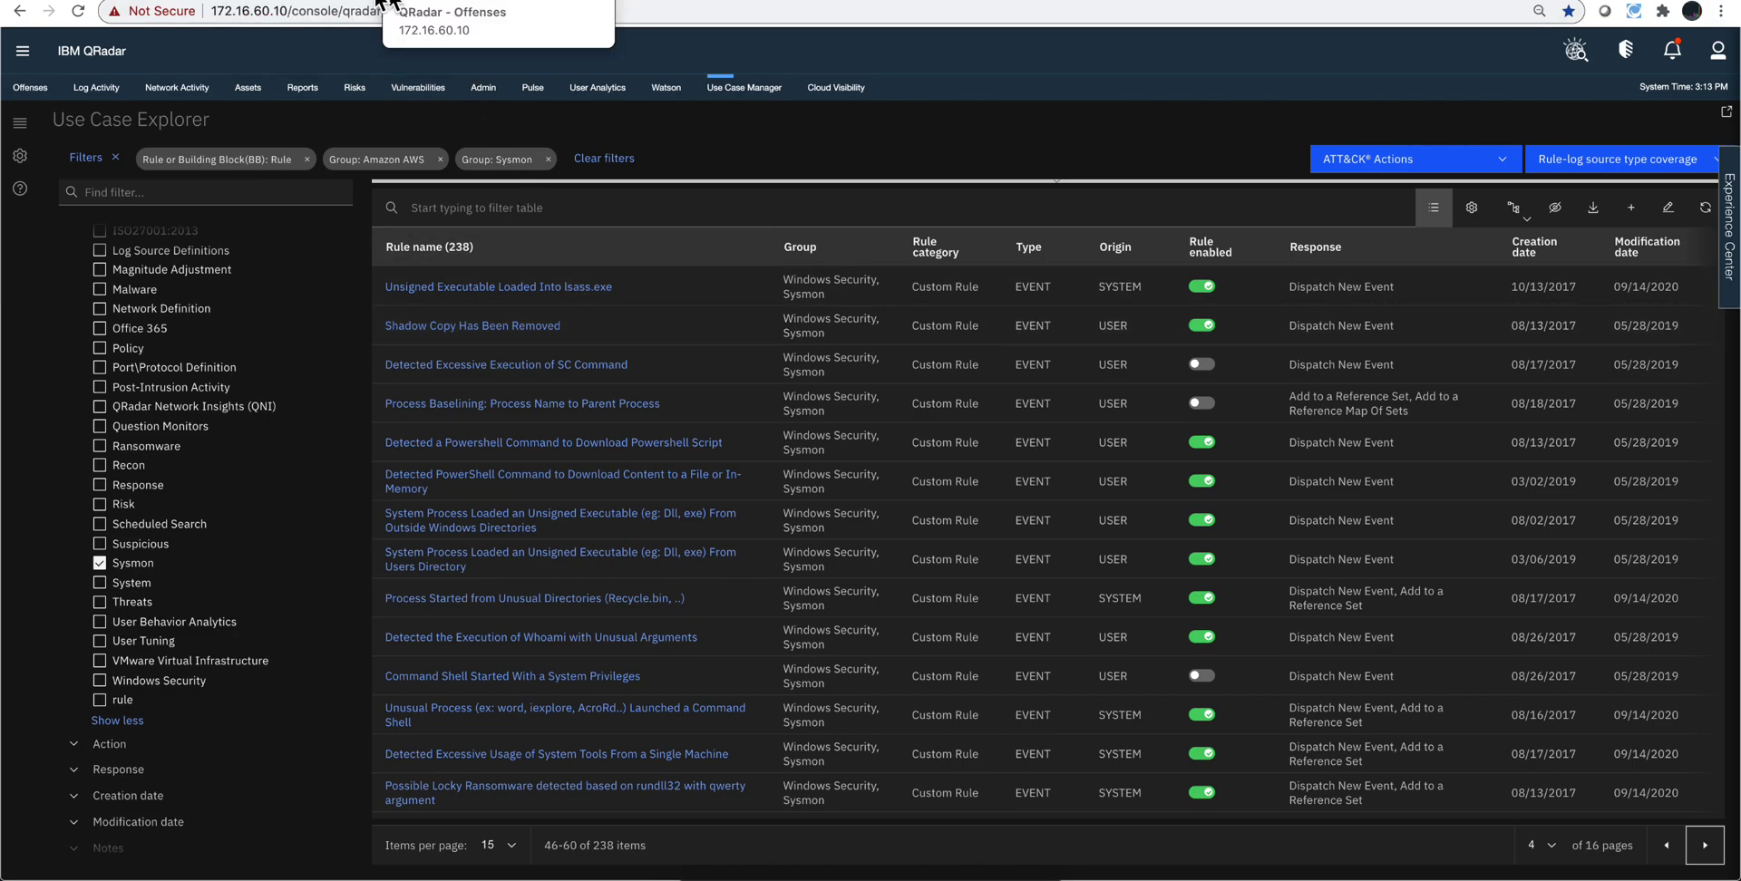
Step: Browse the tactic columns of the MITRE ATT&CK coverage heat map, then return to the top
{"action": "left_click", "coordinate": [300, 0]}
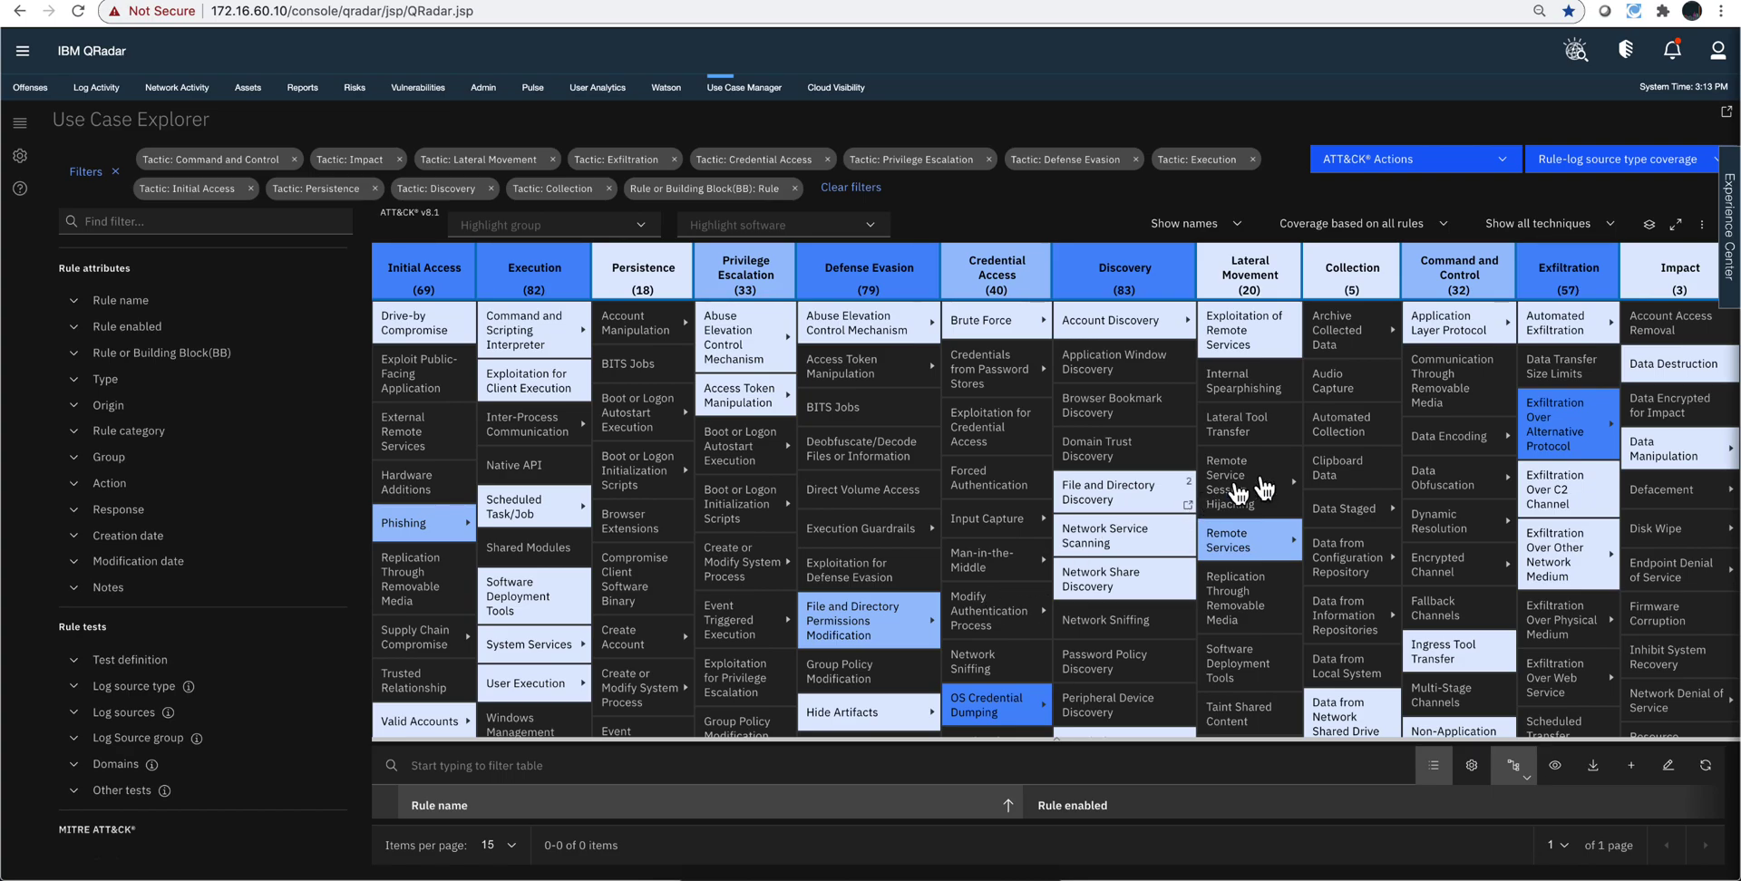
{"action": "scroll", "coordinate": [1365, 480], "scroll_direction": "down", "scroll_amount": 3}
{"action": "scroll", "coordinate": [1365, 480], "scroll_direction": "down", "scroll_amount": 8}
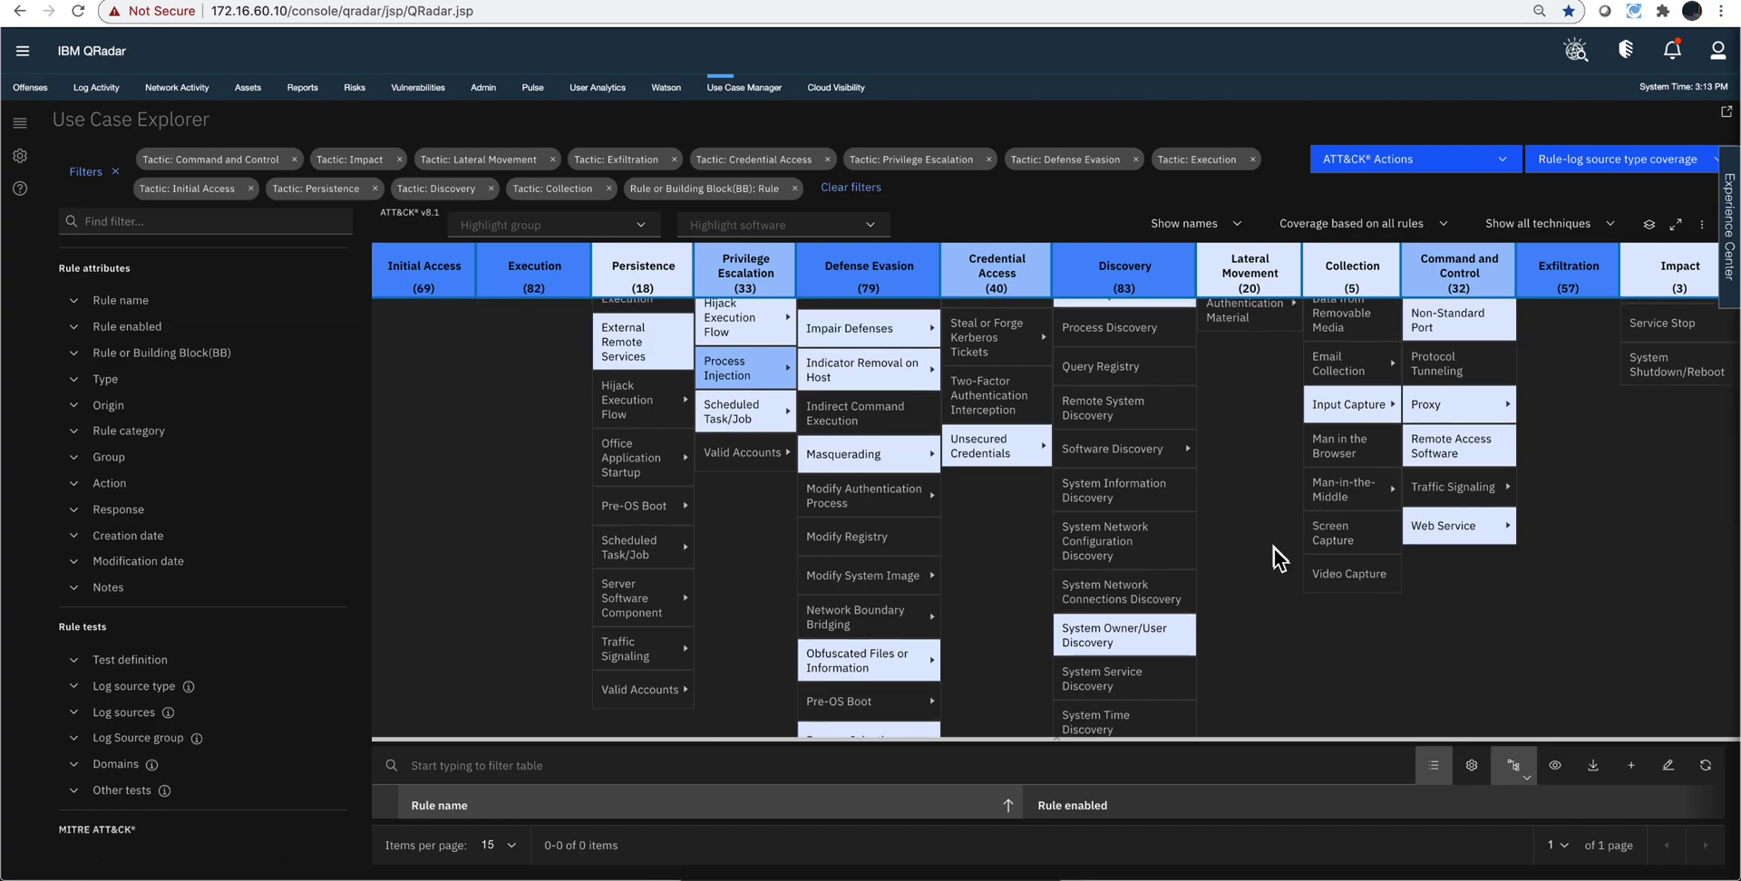
{"action": "scroll", "coordinate": [1275, 551], "scroll_direction": "down", "scroll_amount": 1}
{"action": "scroll", "coordinate": [1275, 552], "scroll_direction": "up", "scroll_amount": 10}
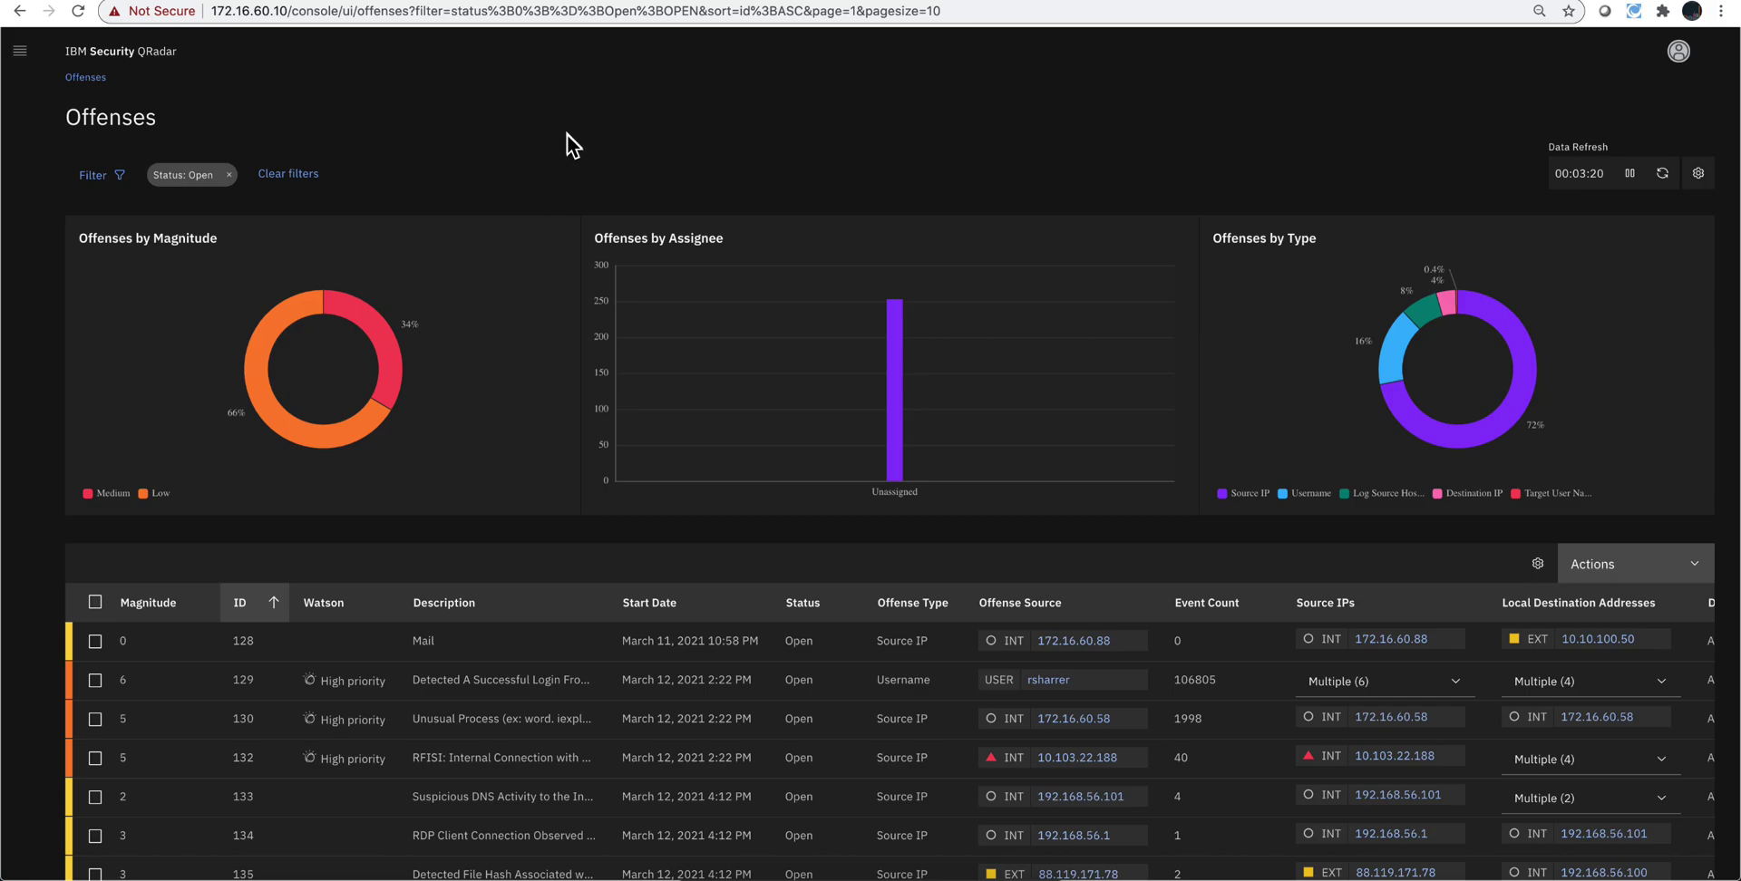
Step: Scroll down to the table of 57 open offenses sorted by ID
{"action": "scroll", "coordinate": [533, 526], "scroll_direction": "down", "scroll_amount": 3}
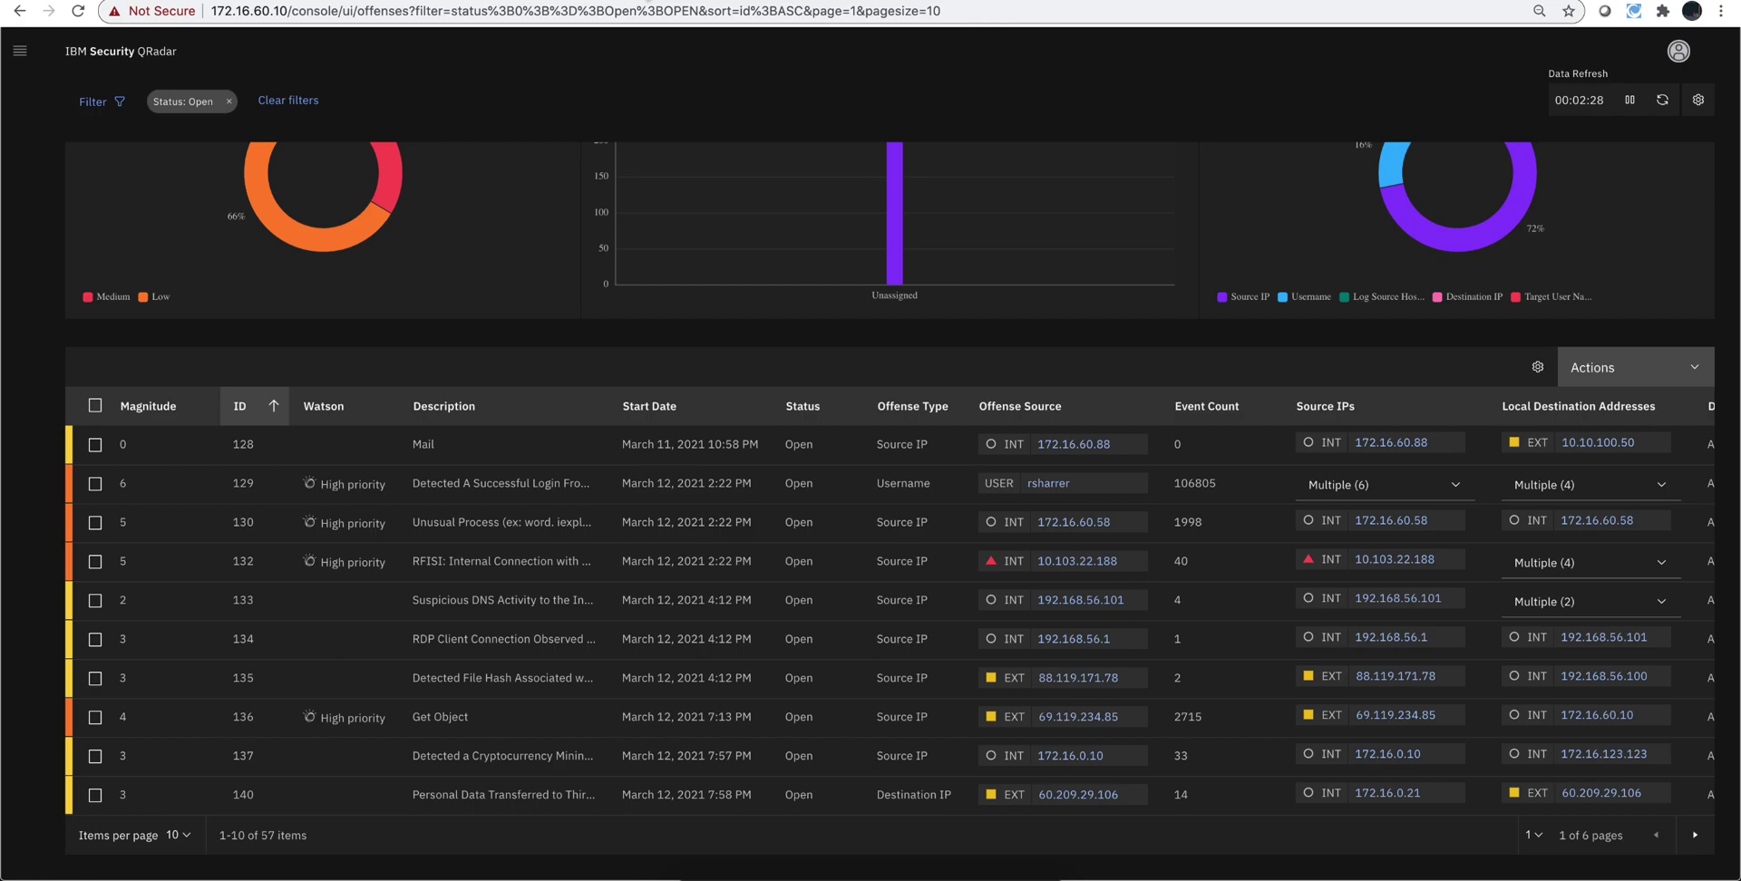
Step: Open offense 129 and scroll down to its seven Watson insights
{"action": "left_click", "coordinate": [501, 484]}
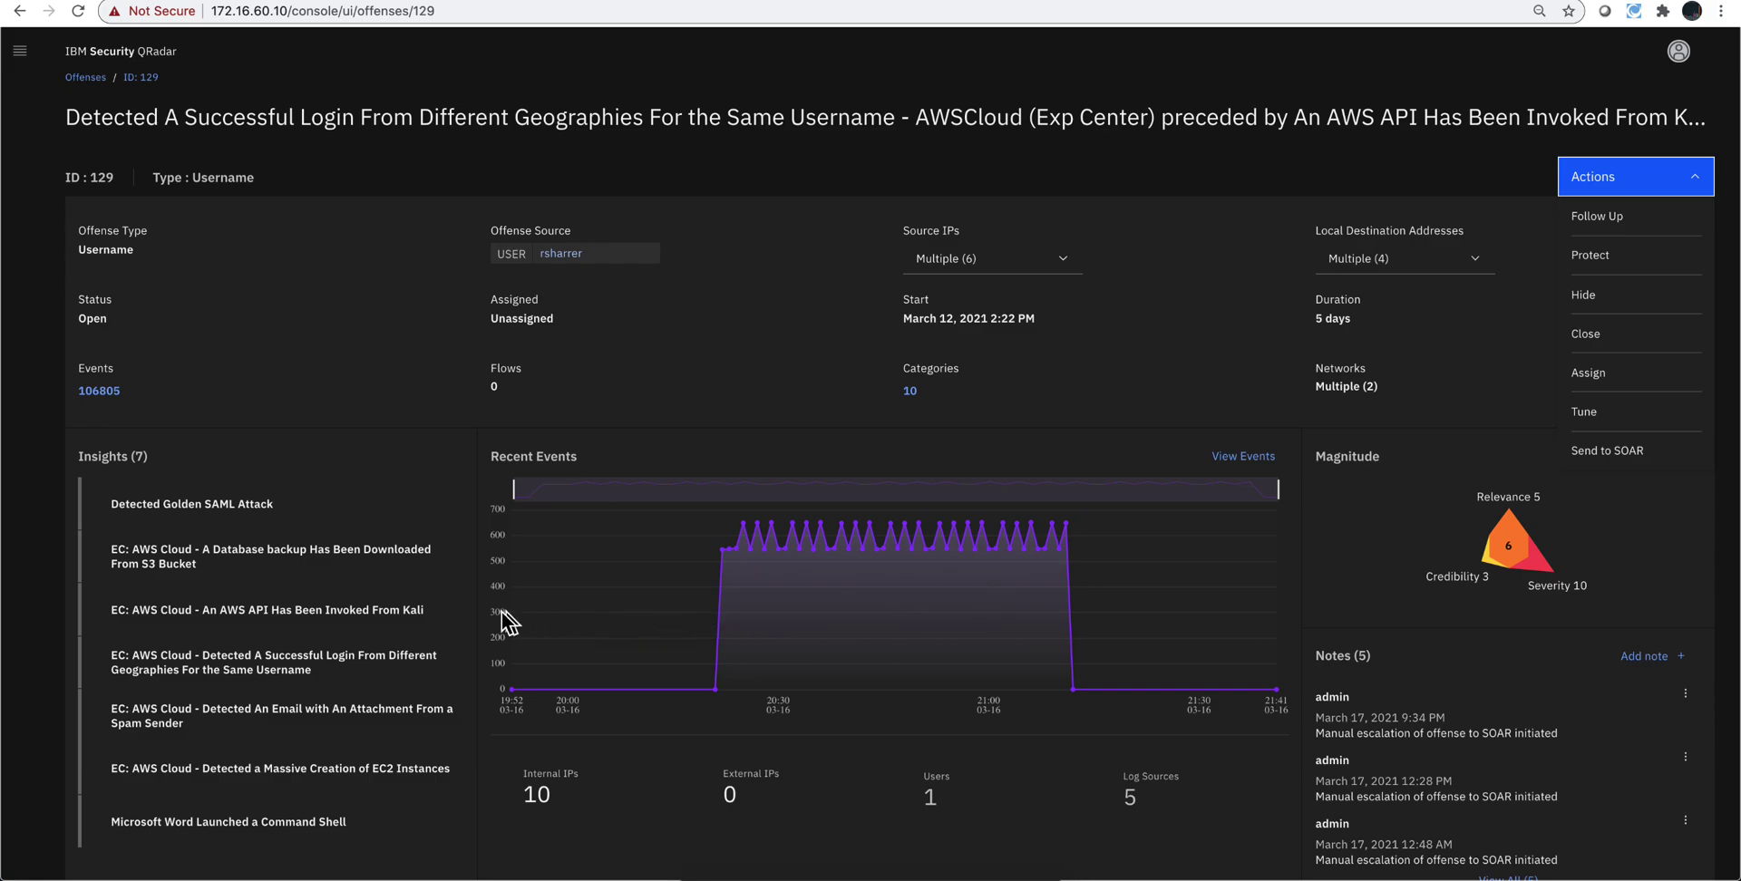
{"action": "scroll", "coordinate": [331, 517], "scroll_direction": "down", "scroll_amount": 2}
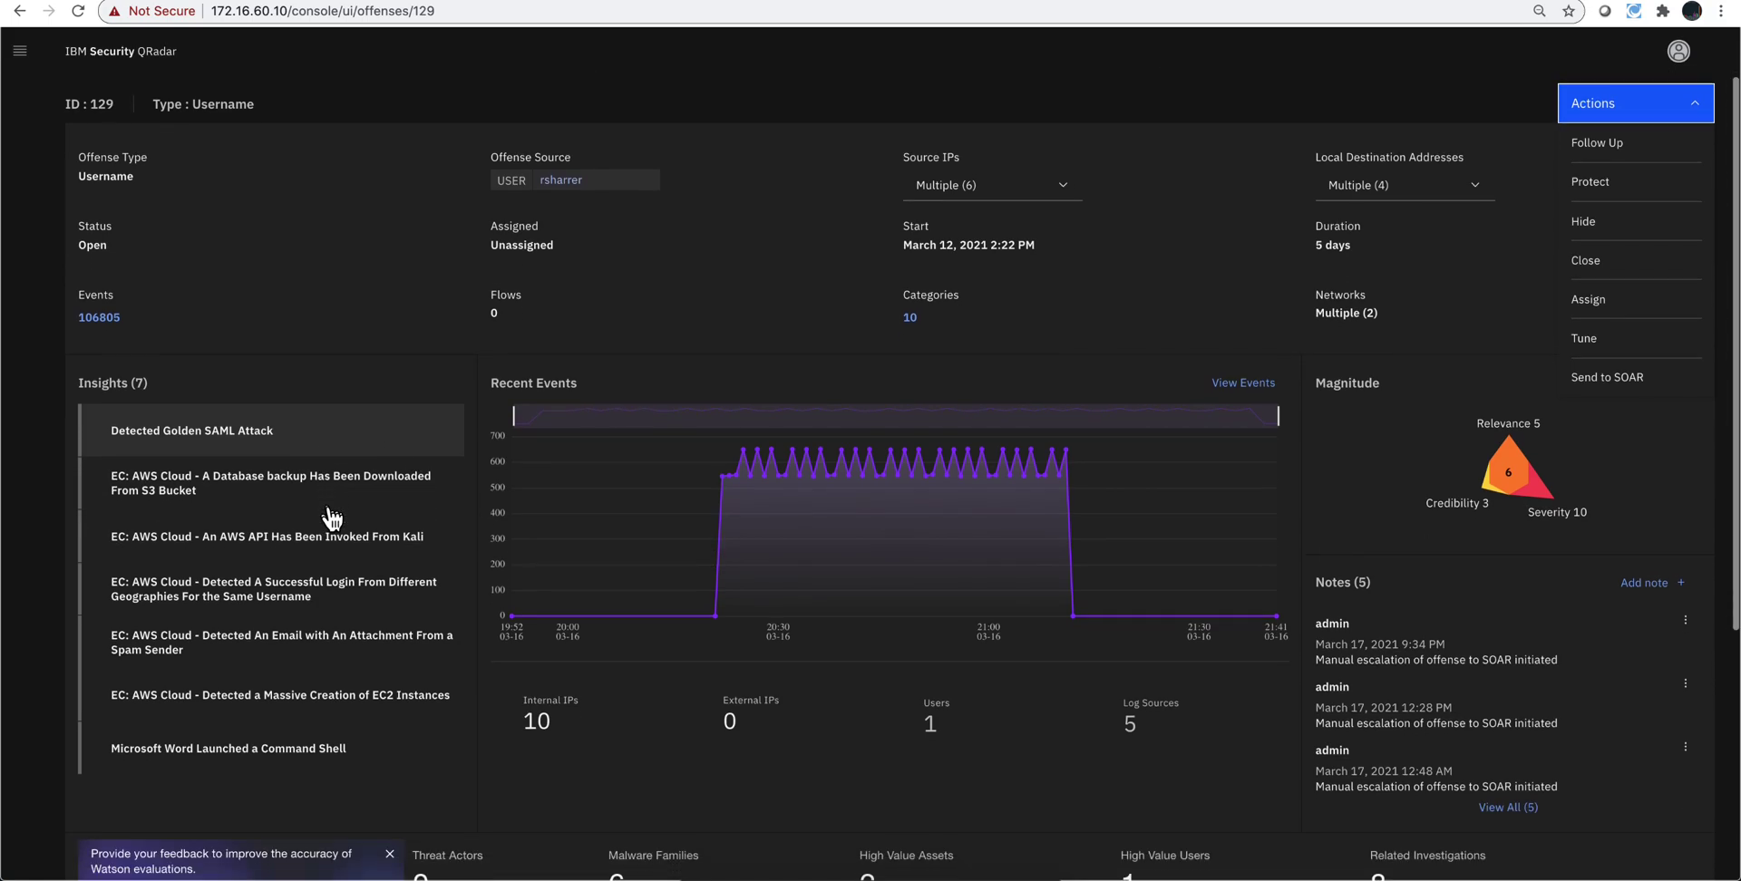
{"action": "scroll", "coordinate": [331, 516], "scroll_direction": "down", "scroll_amount": 1}
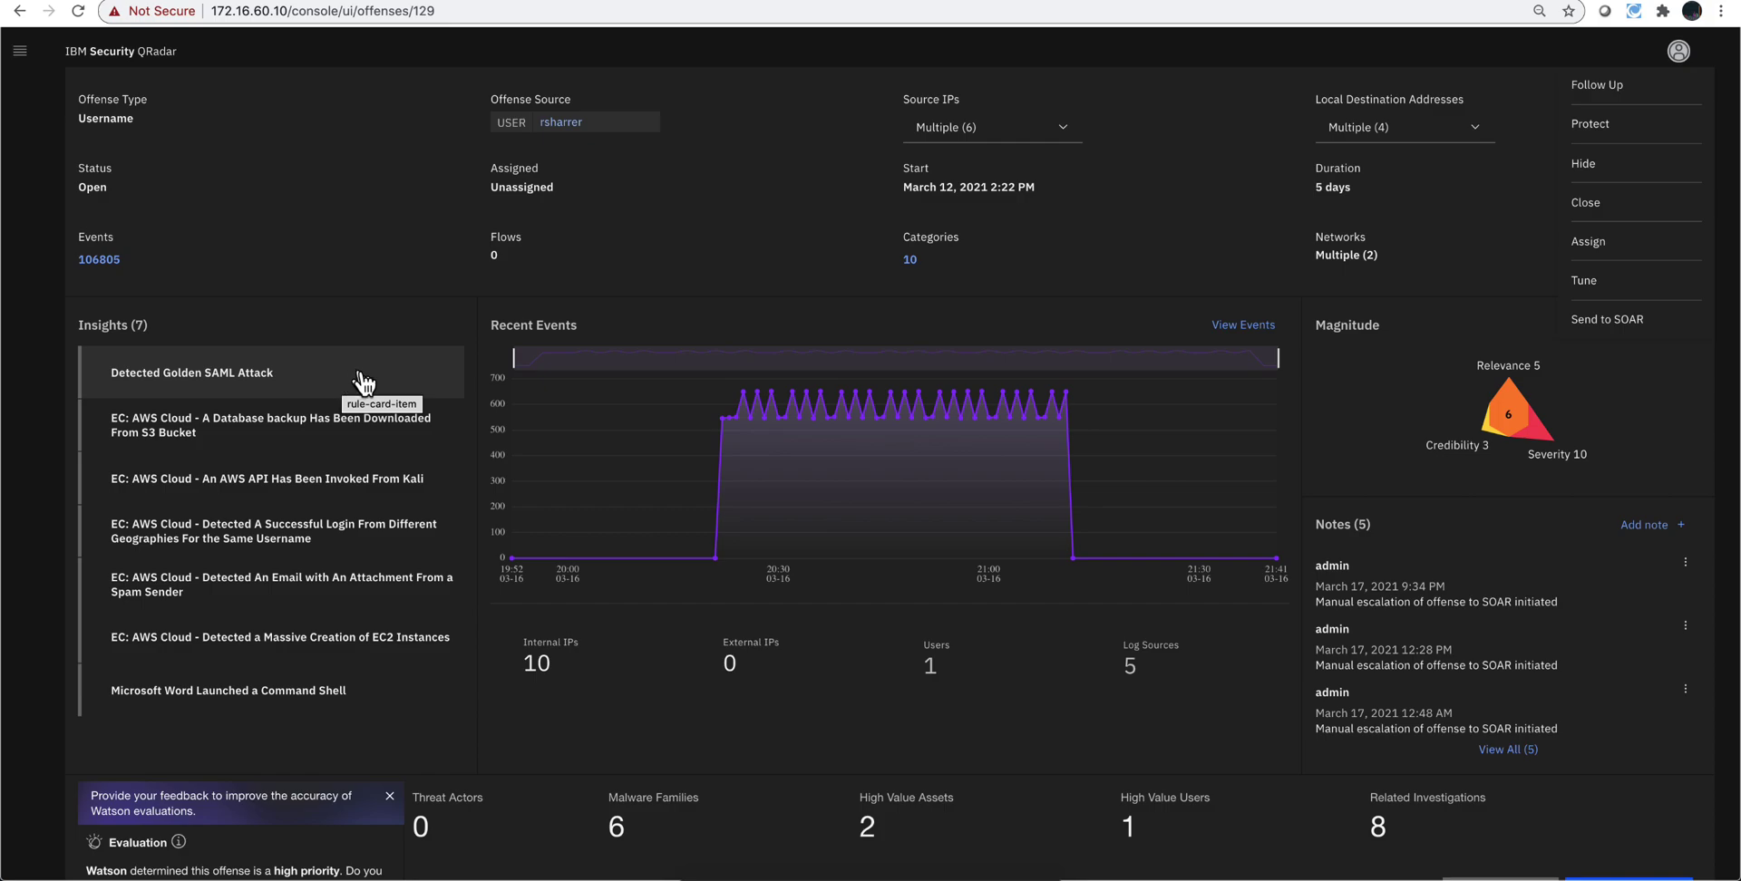
Step: Review the Detected Golden SAML Attack insight and Watson's high-priority evaluation for offense 129
{"action": "left_click", "coordinate": [198, 383]}
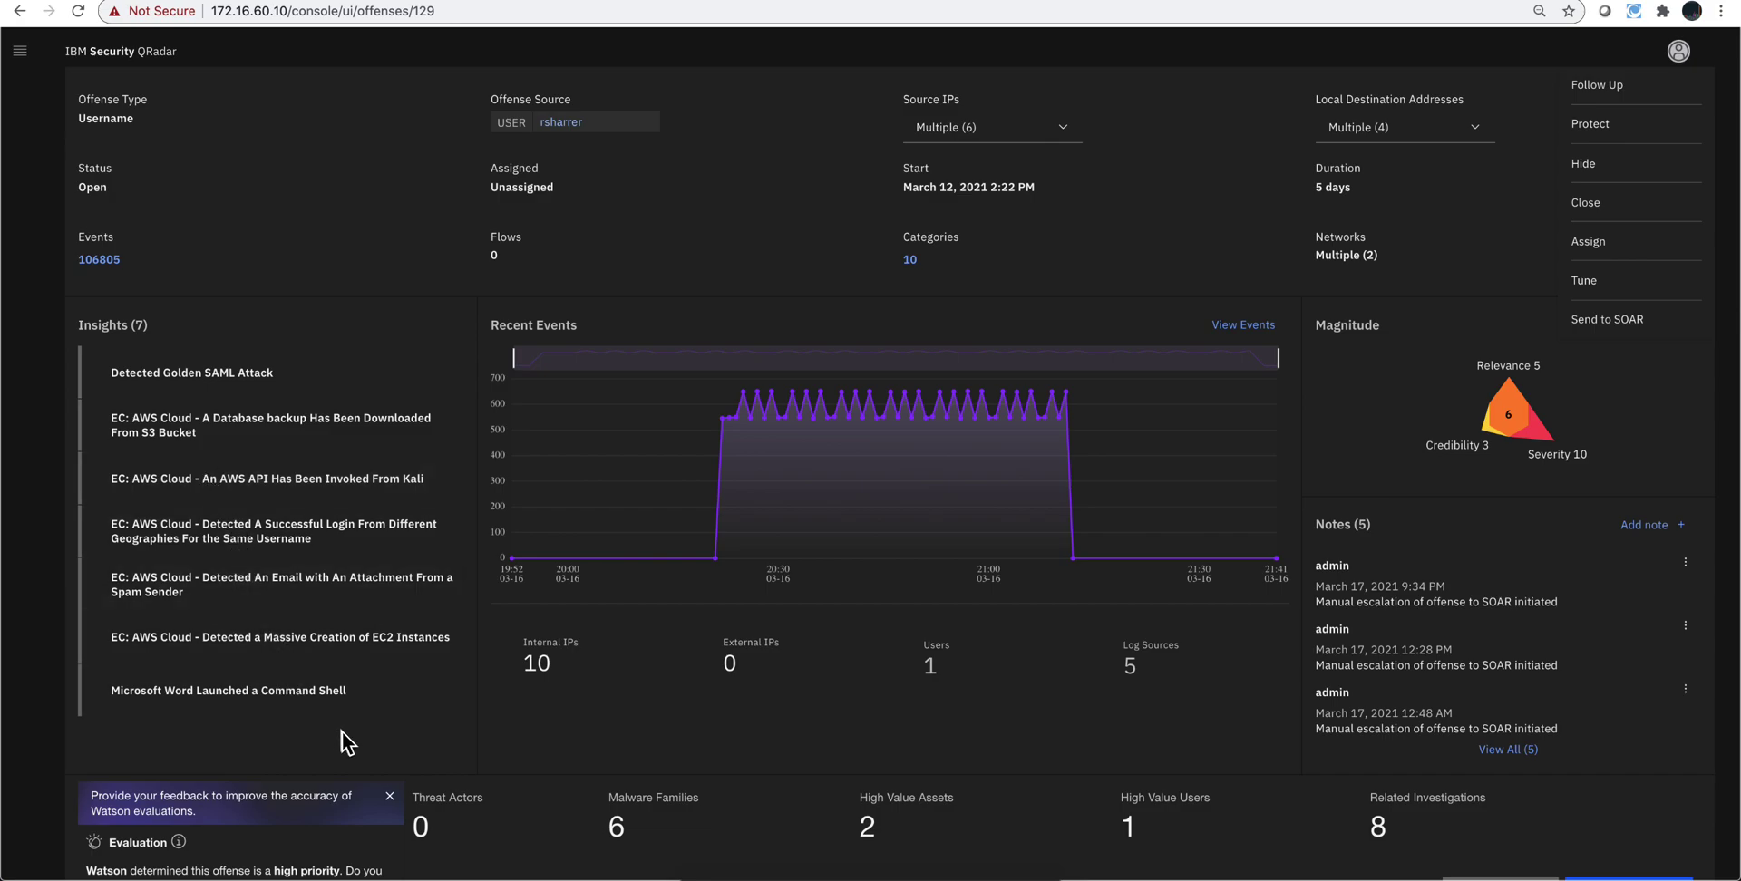
{"action": "scroll", "coordinate": [367, 575], "scroll_direction": "down", "scroll_amount": 2}
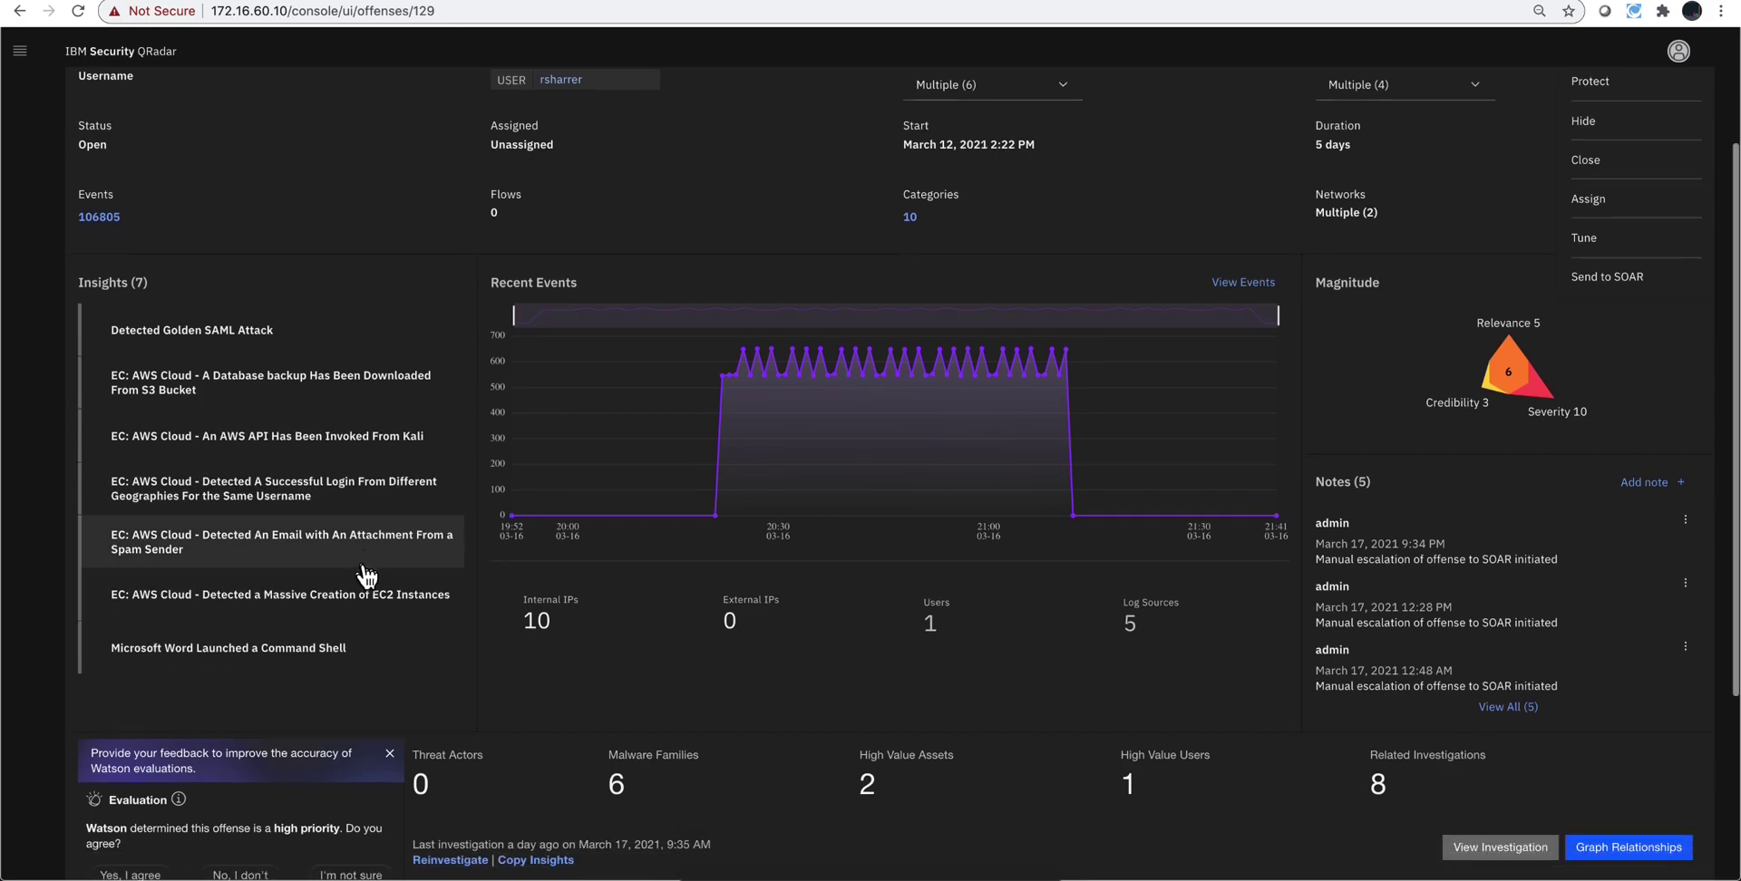
{"action": "scroll", "coordinate": [368, 575], "scroll_direction": "down", "scroll_amount": 5}
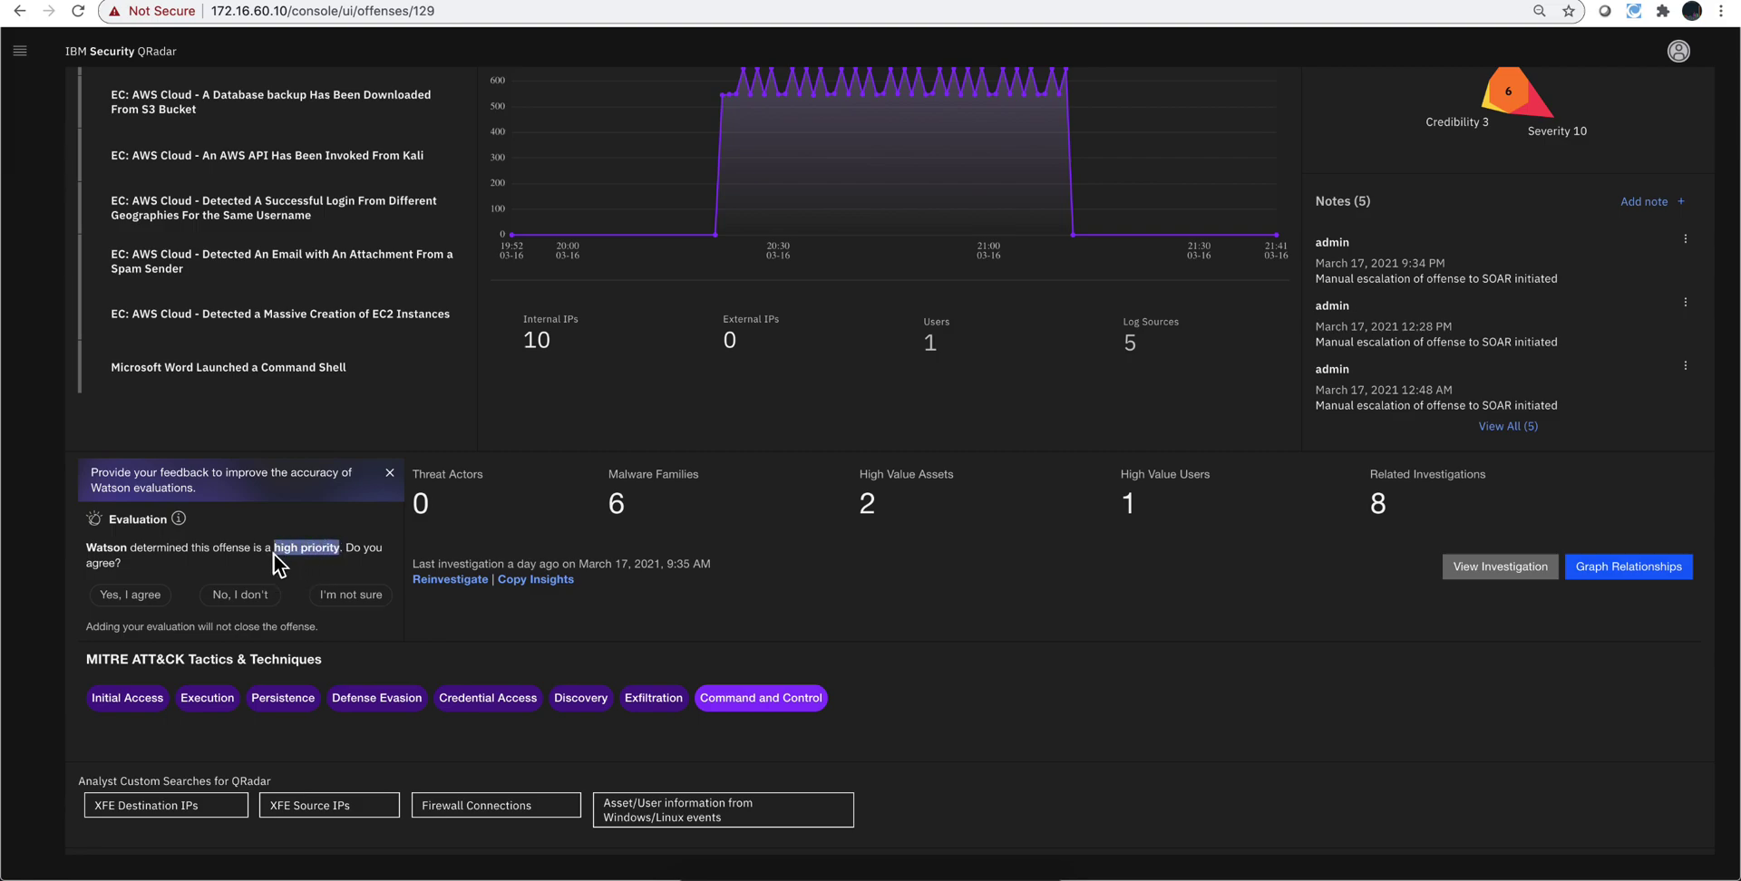
{"action": "left_click_drag", "start_coordinate": [275, 547], "coordinate": [281, 562]}
{"action": "left_click", "coordinate": [281, 563]}
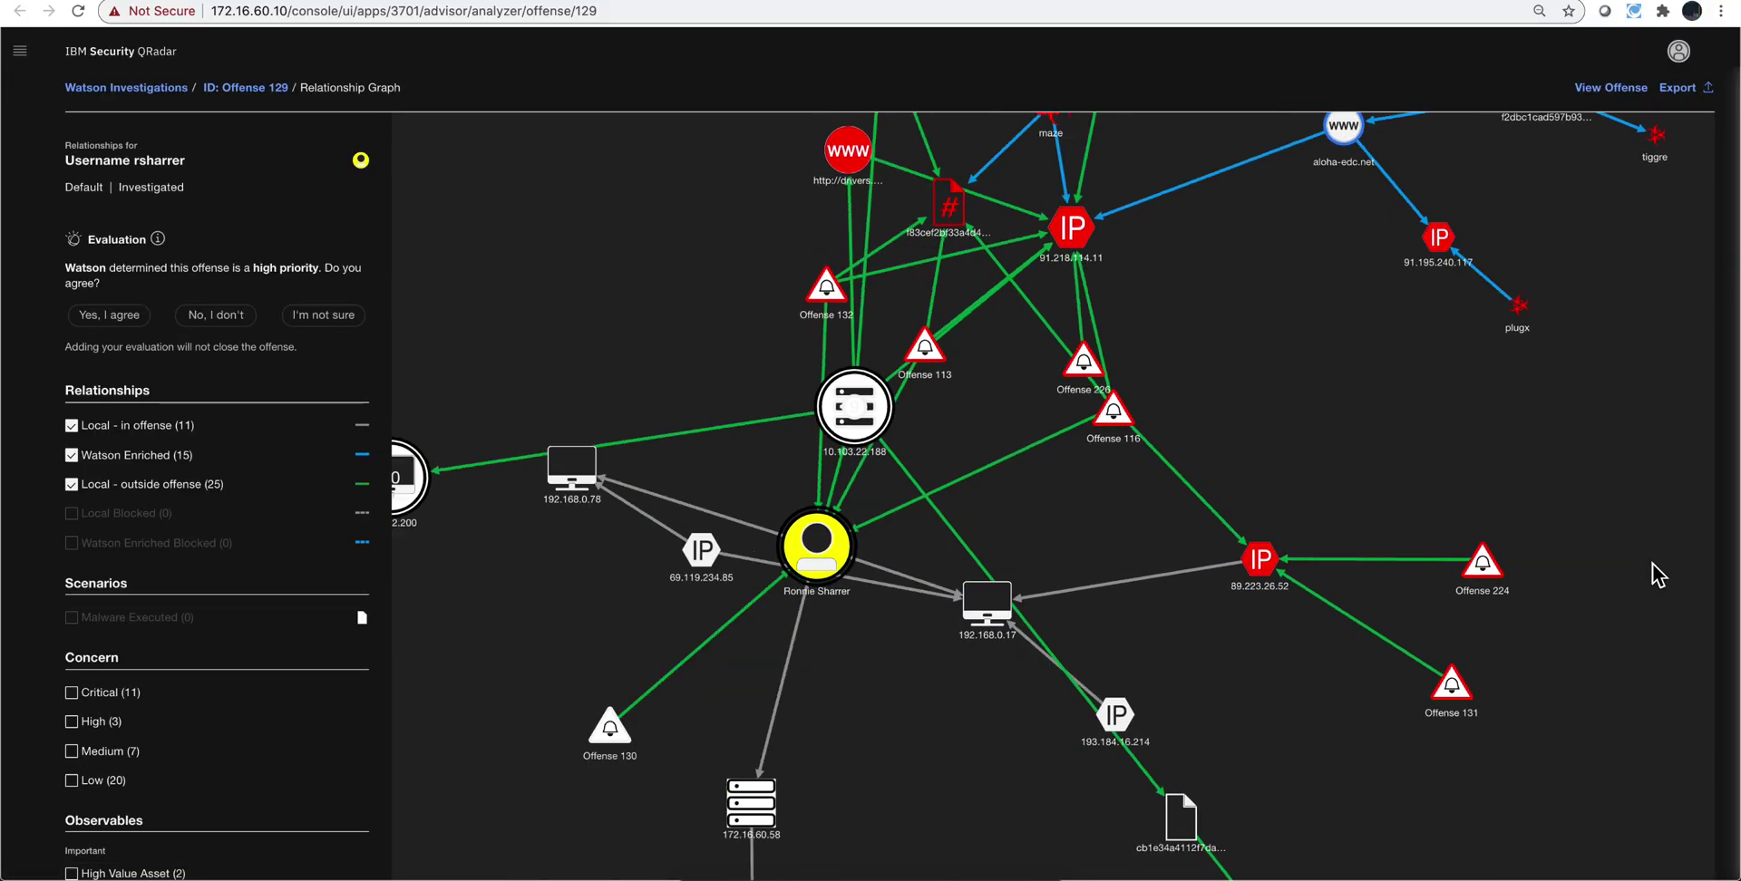
Step: Hide the outside-offense and Watson Enriched relationships, leaving the 11 in-offense links
{"action": "left_click", "coordinate": [71, 484]}
{"action": "left_click", "coordinate": [72, 455]}
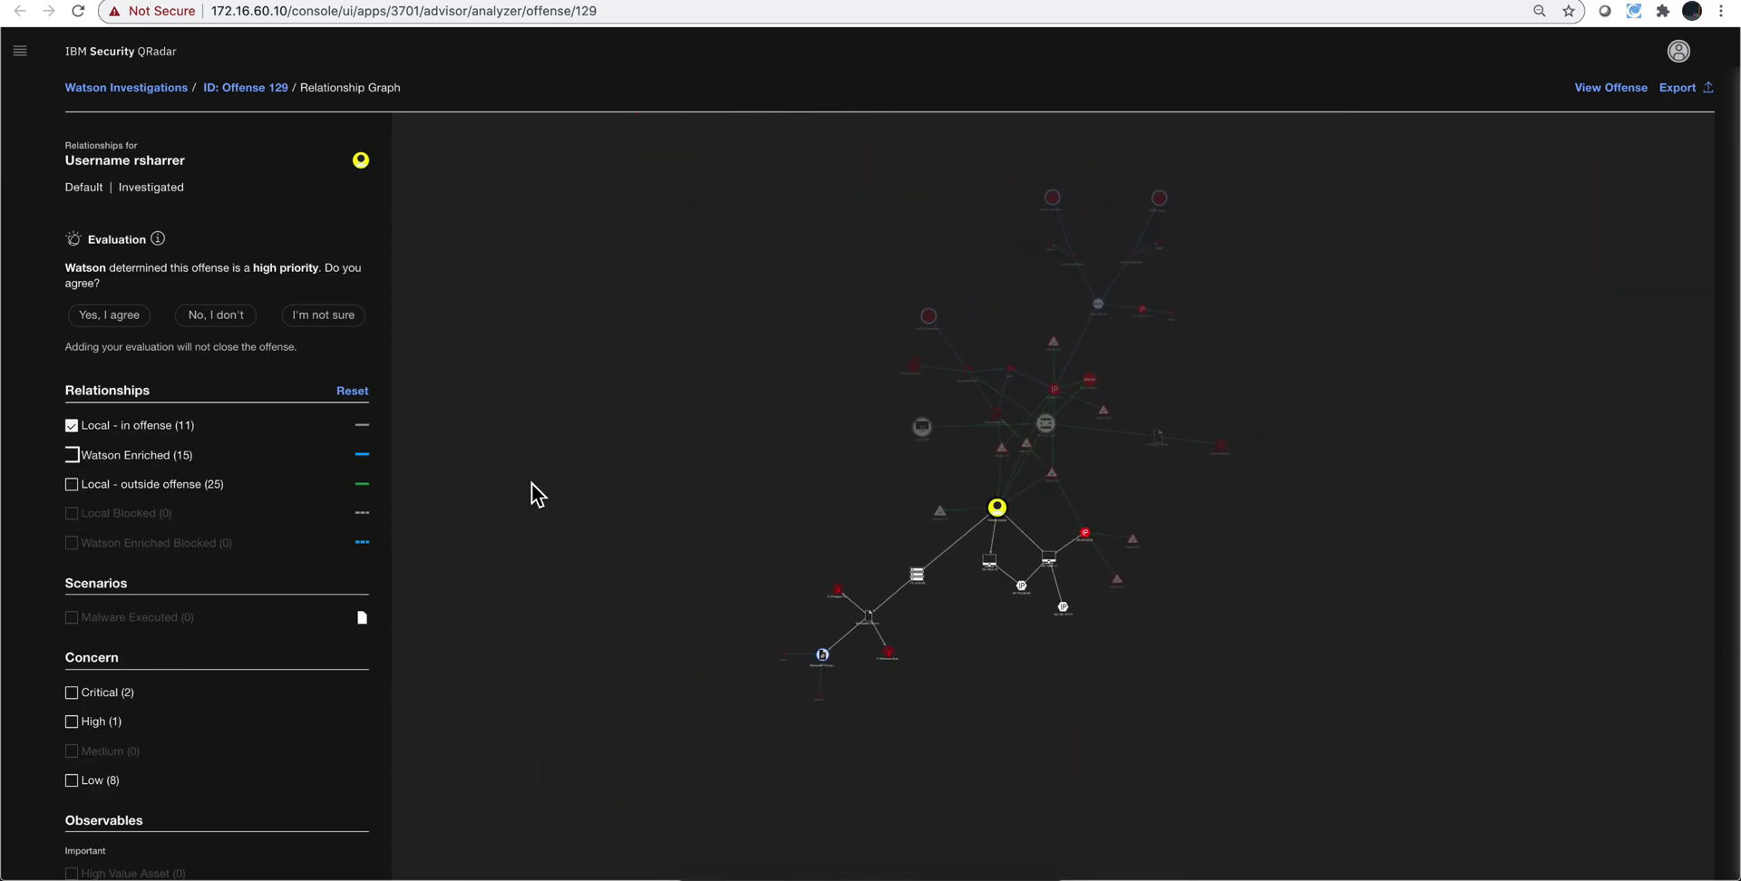
{"action": "scroll", "coordinate": [1020, 711], "scroll_direction": "up", "scroll_amount": 5}
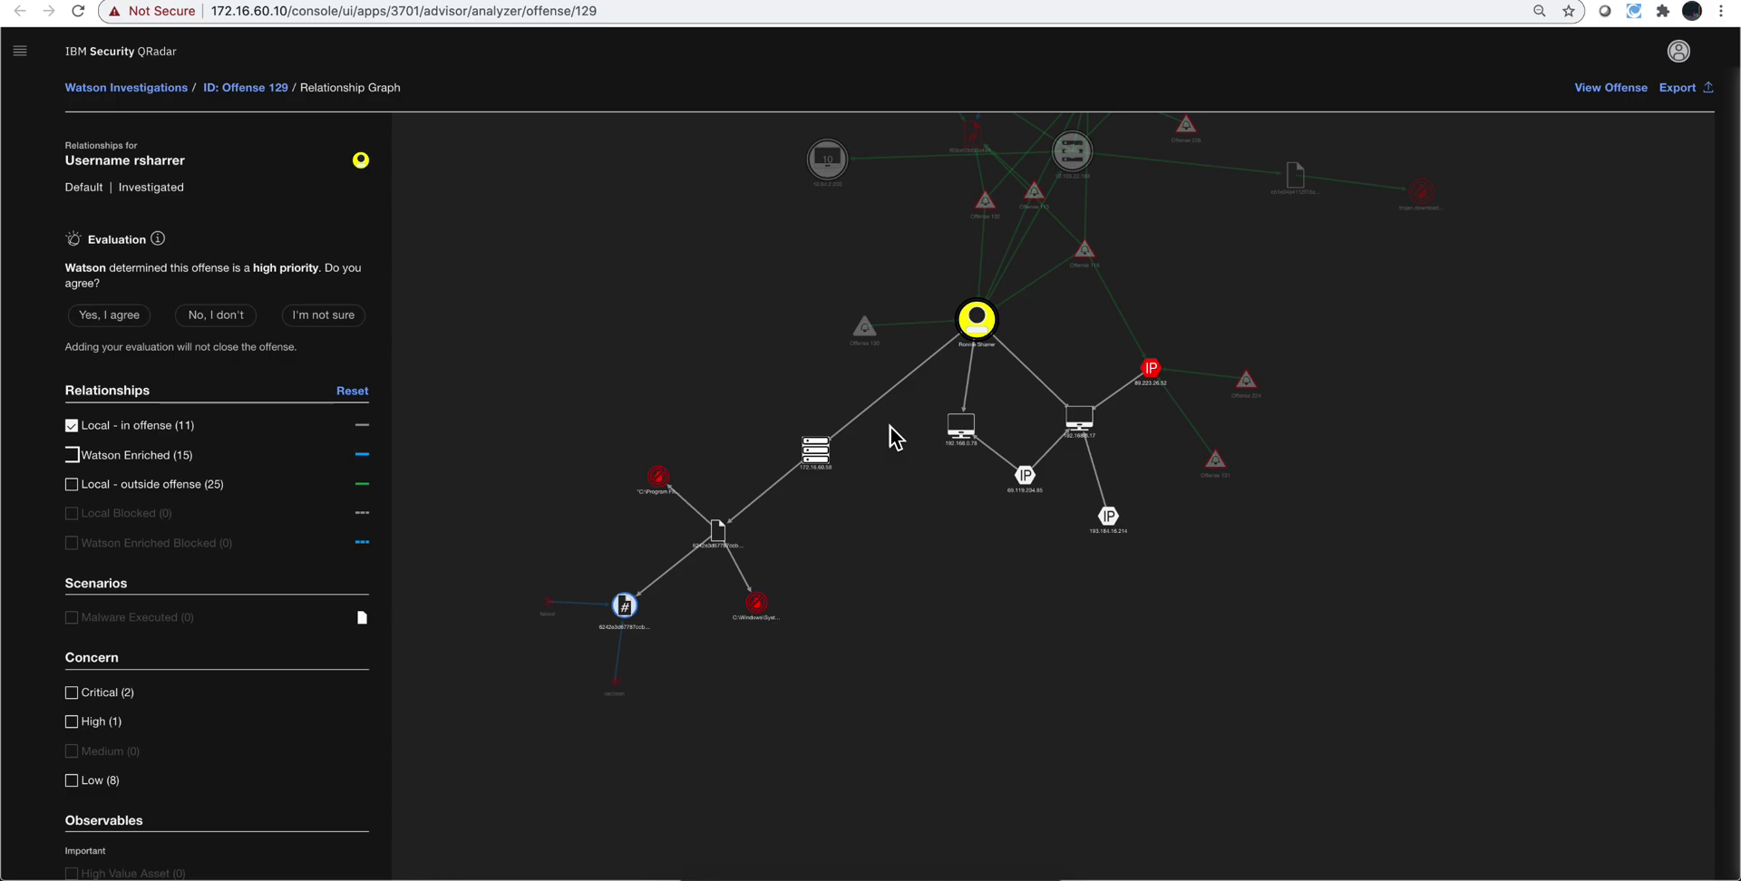
{"action": "scroll", "coordinate": [973, 370], "scroll_direction": "up", "scroll_amount": 5}
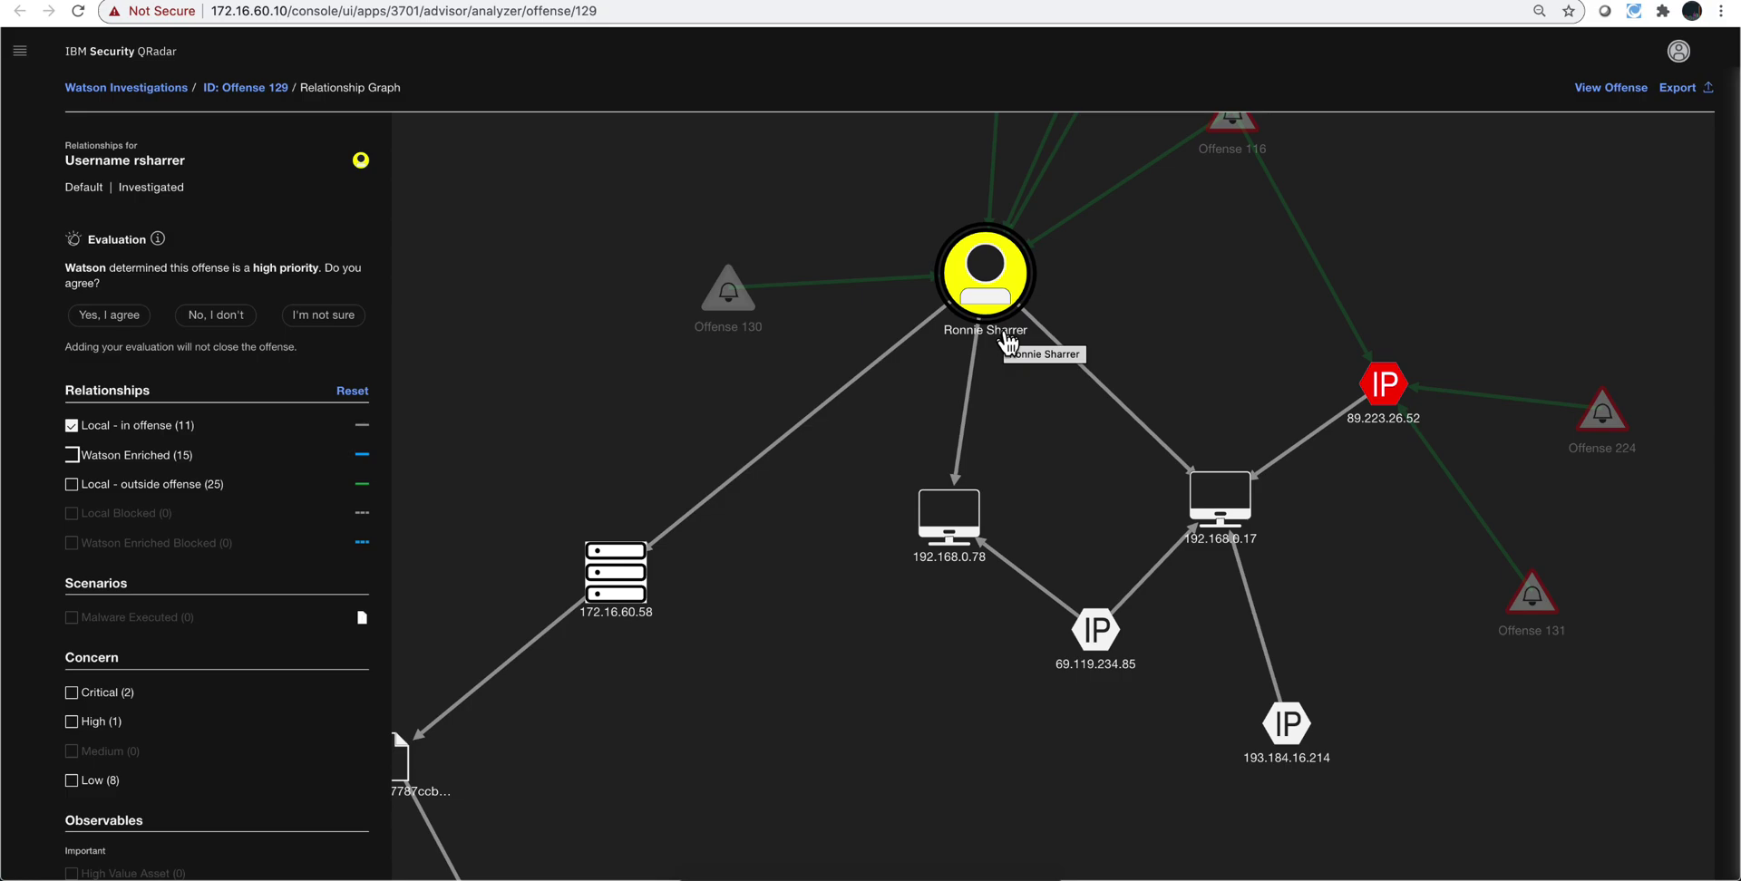
{"action": "scroll", "coordinate": [1007, 343], "scroll_direction": "down", "scroll_amount": 3}
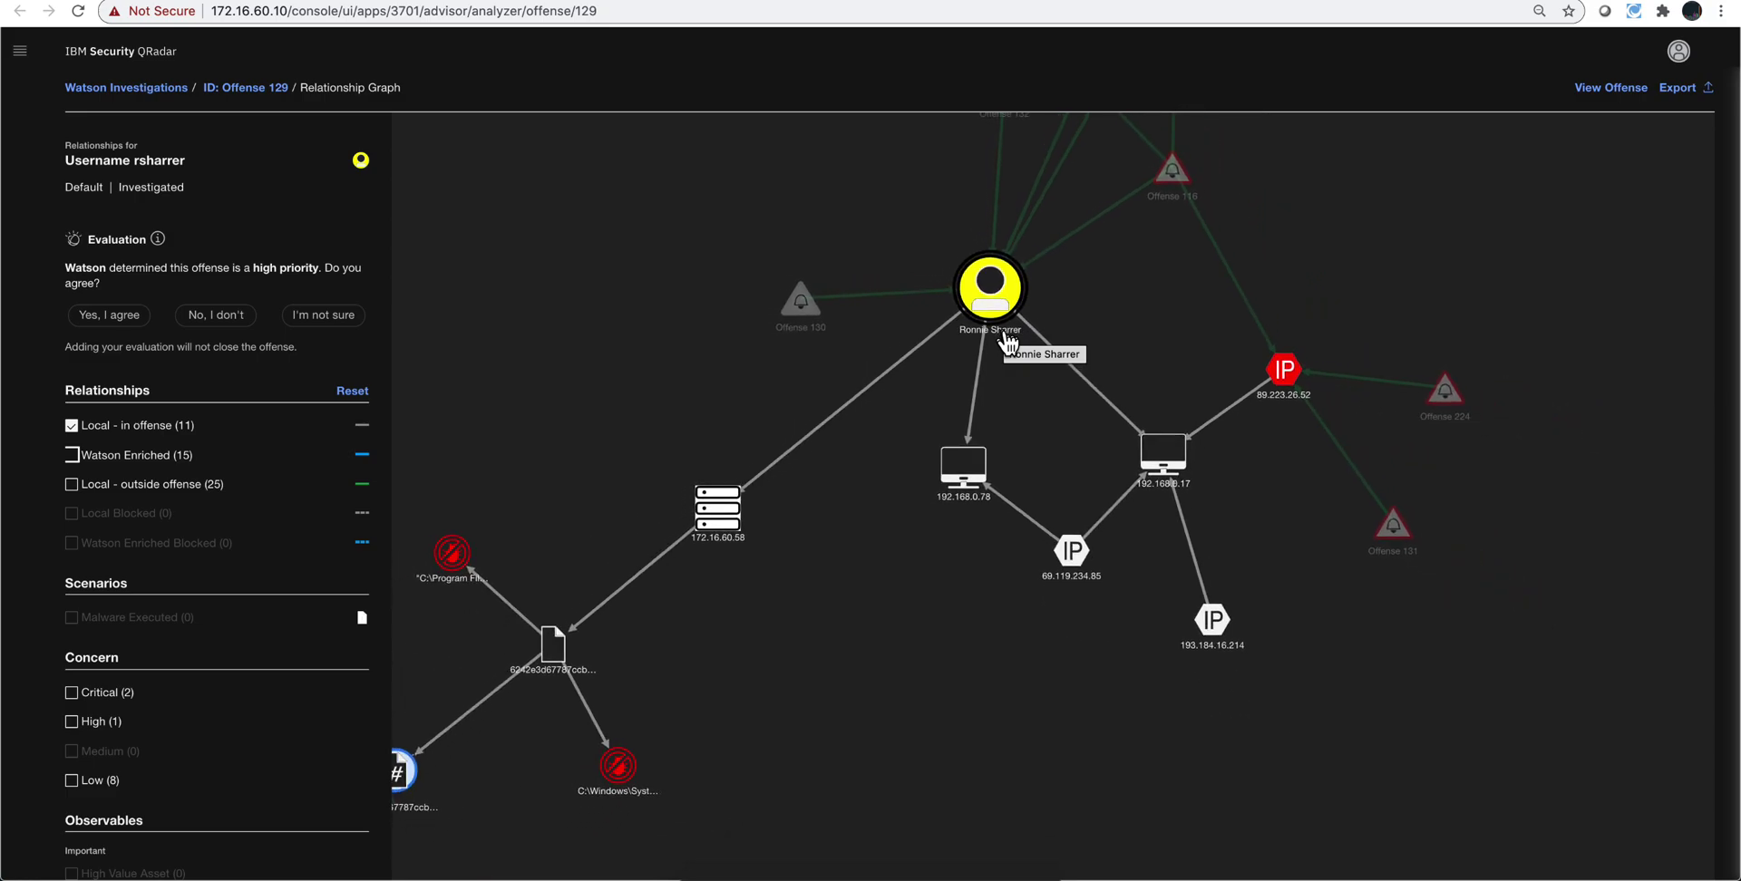
{"action": "scroll", "coordinate": [1006, 342], "scroll_direction": "down", "scroll_amount": 4}
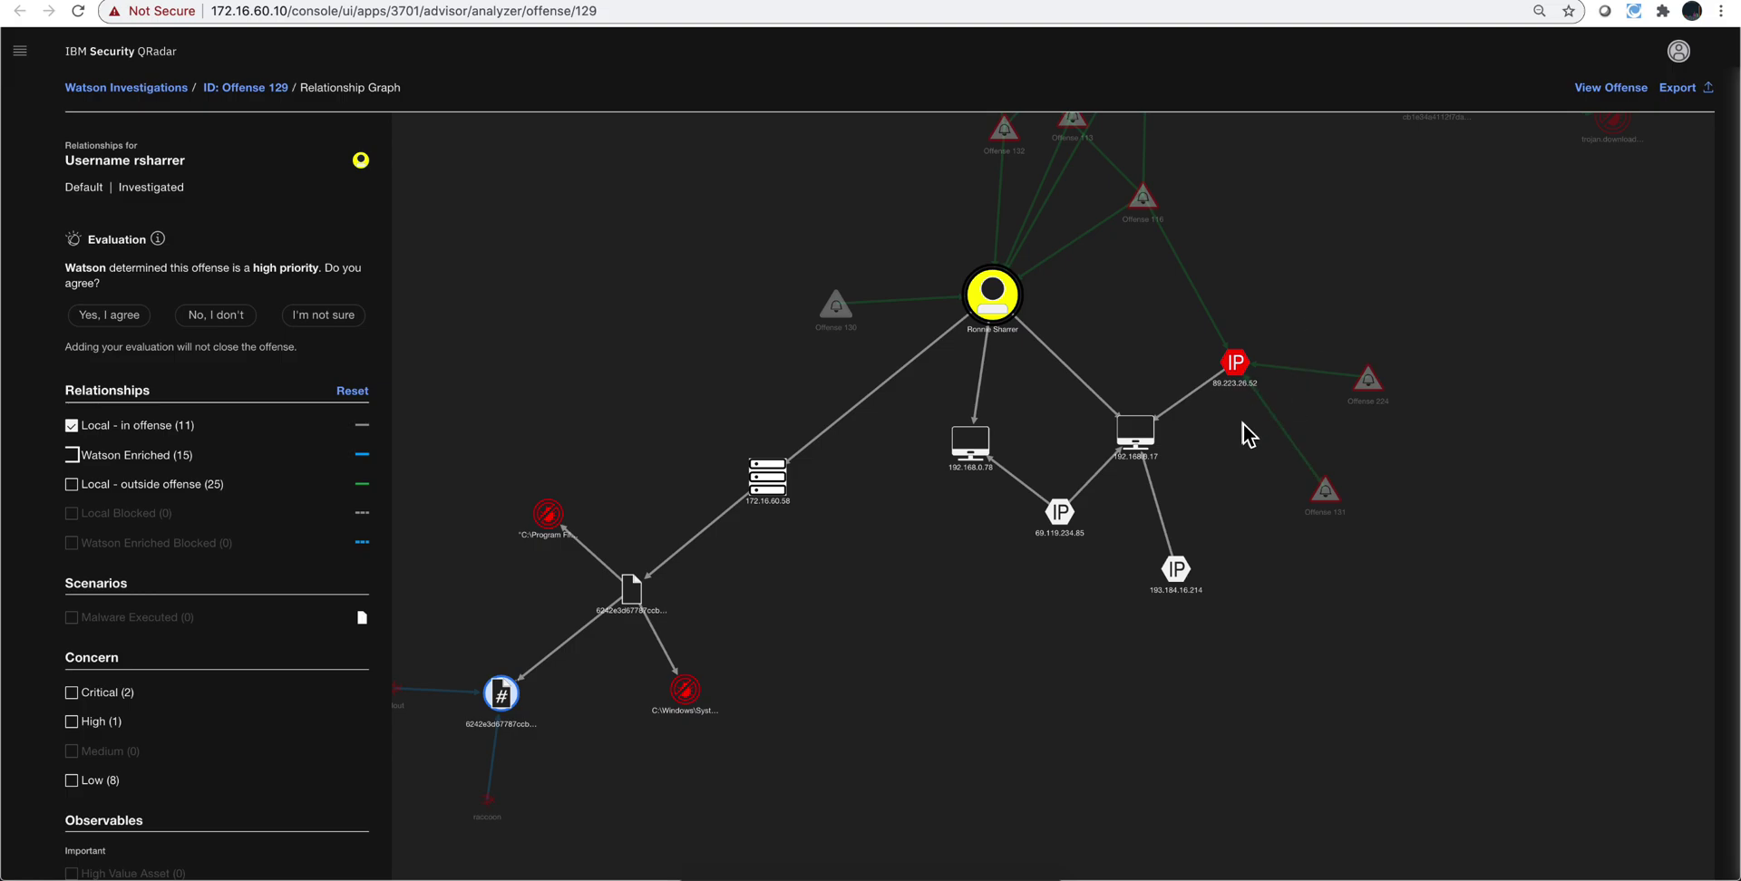
Step: Review the details panel for IP 89.223.26.52, then close it
{"action": "left_click", "coordinate": [1237, 367]}
{"action": "scroll", "coordinate": [1351, 308], "scroll_direction": "down", "scroll_amount": 2}
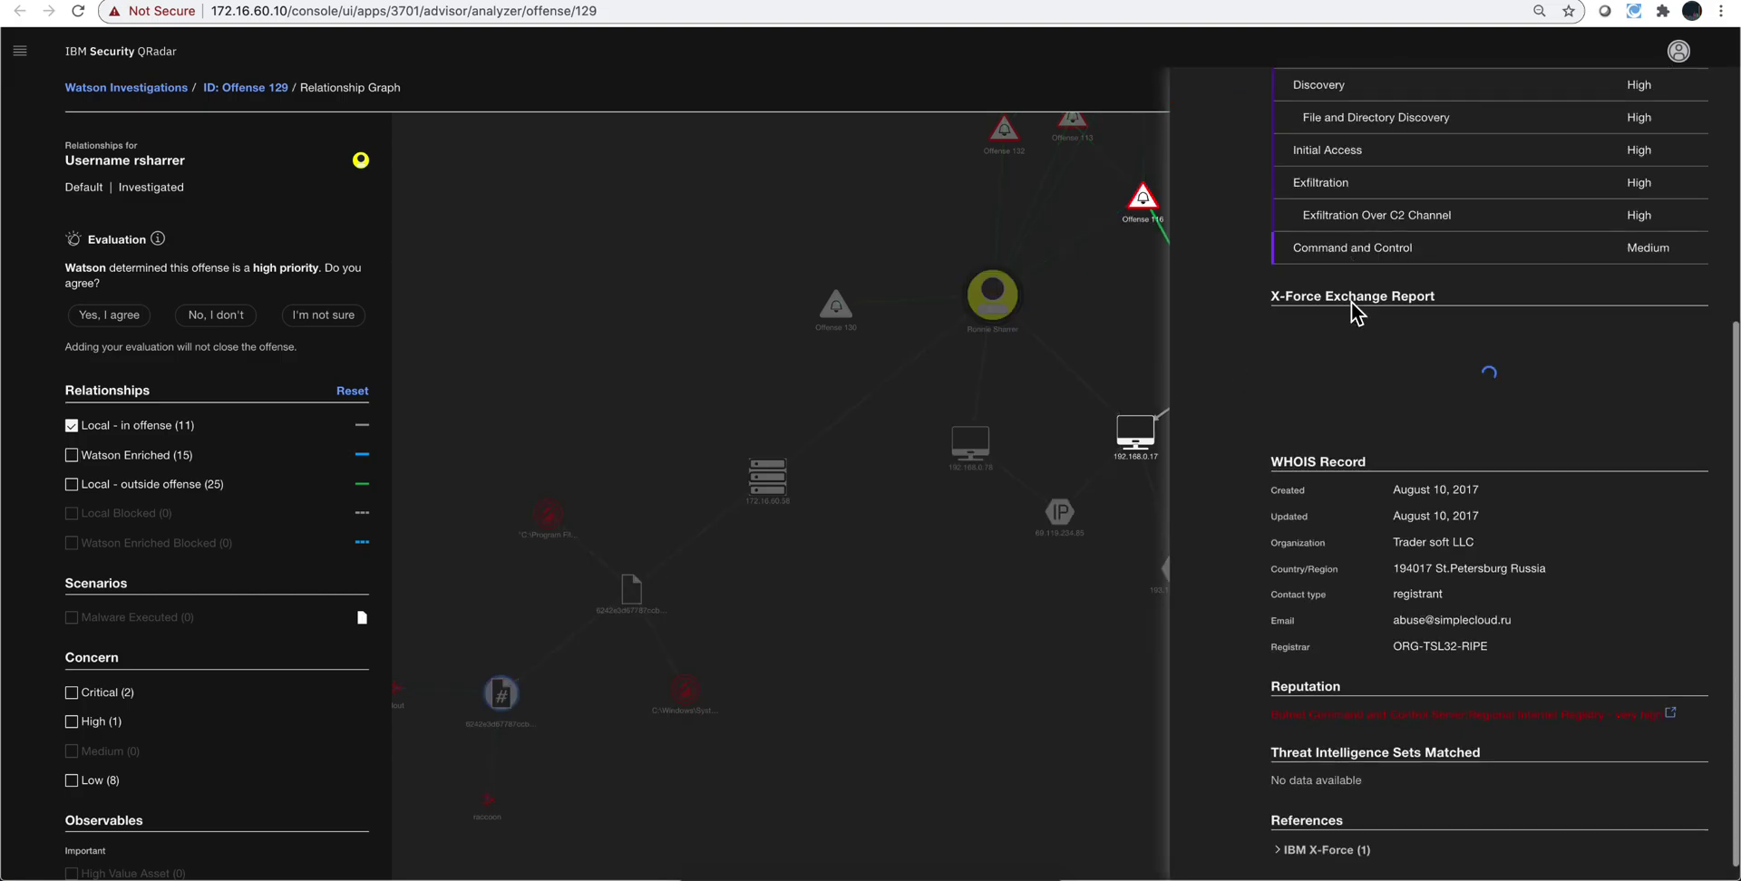
{"action": "scroll", "coordinate": [1351, 302], "scroll_direction": "up", "scroll_amount": 5}
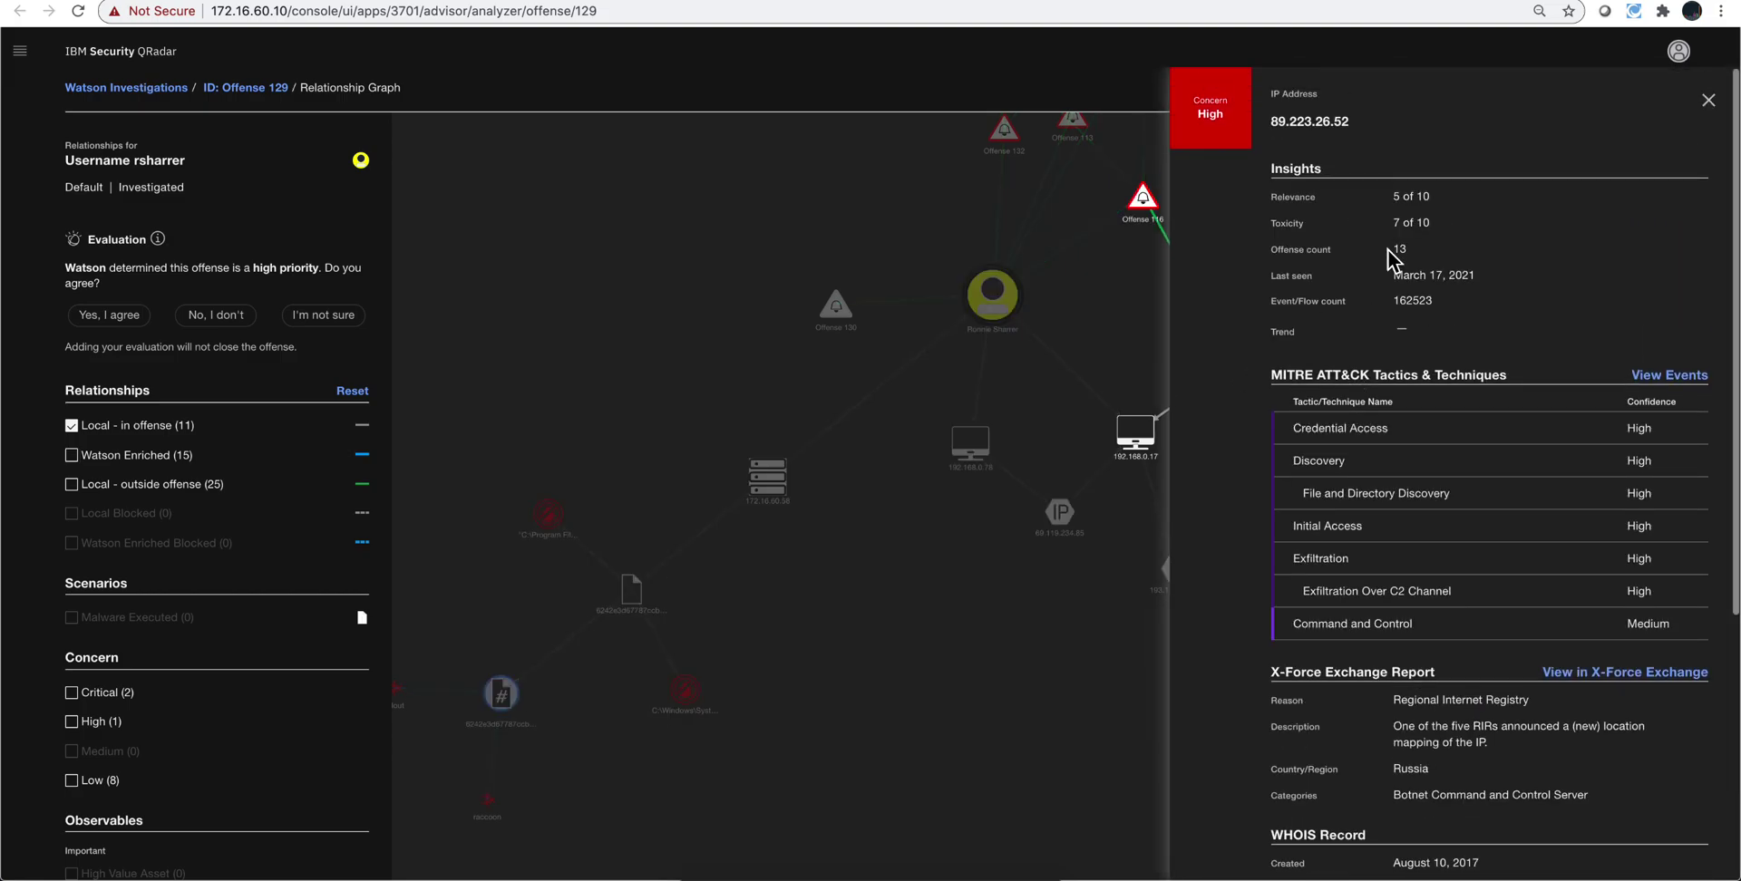
{"action": "left_click", "coordinate": [1709, 100]}
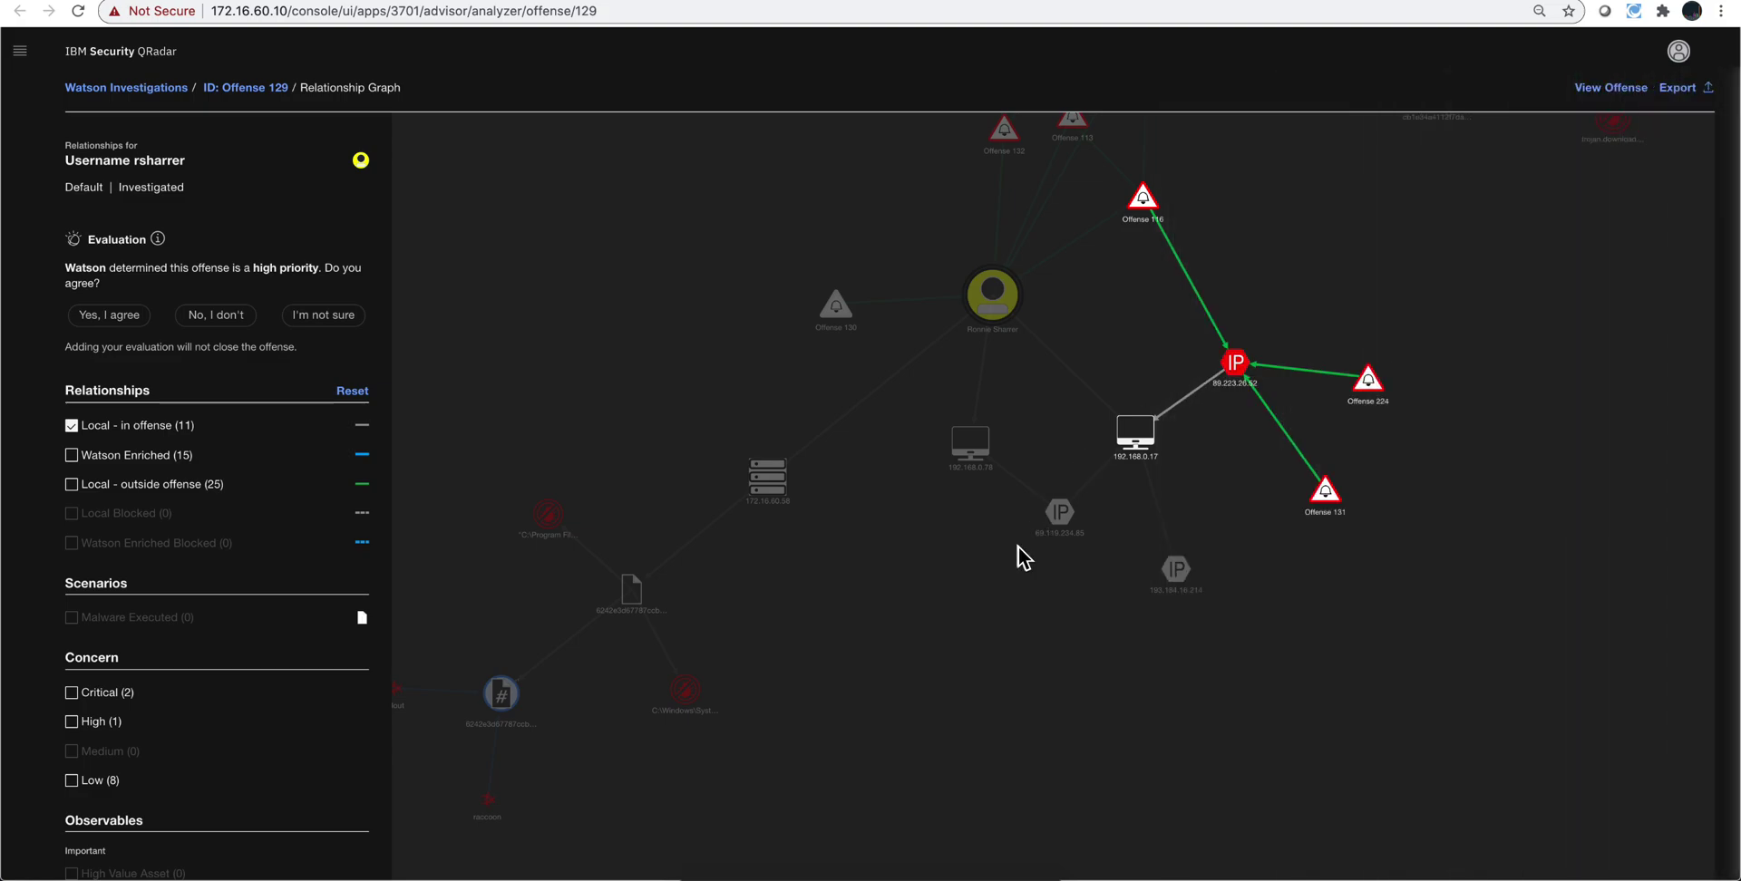
{"action": "left_click", "coordinate": [939, 625]}
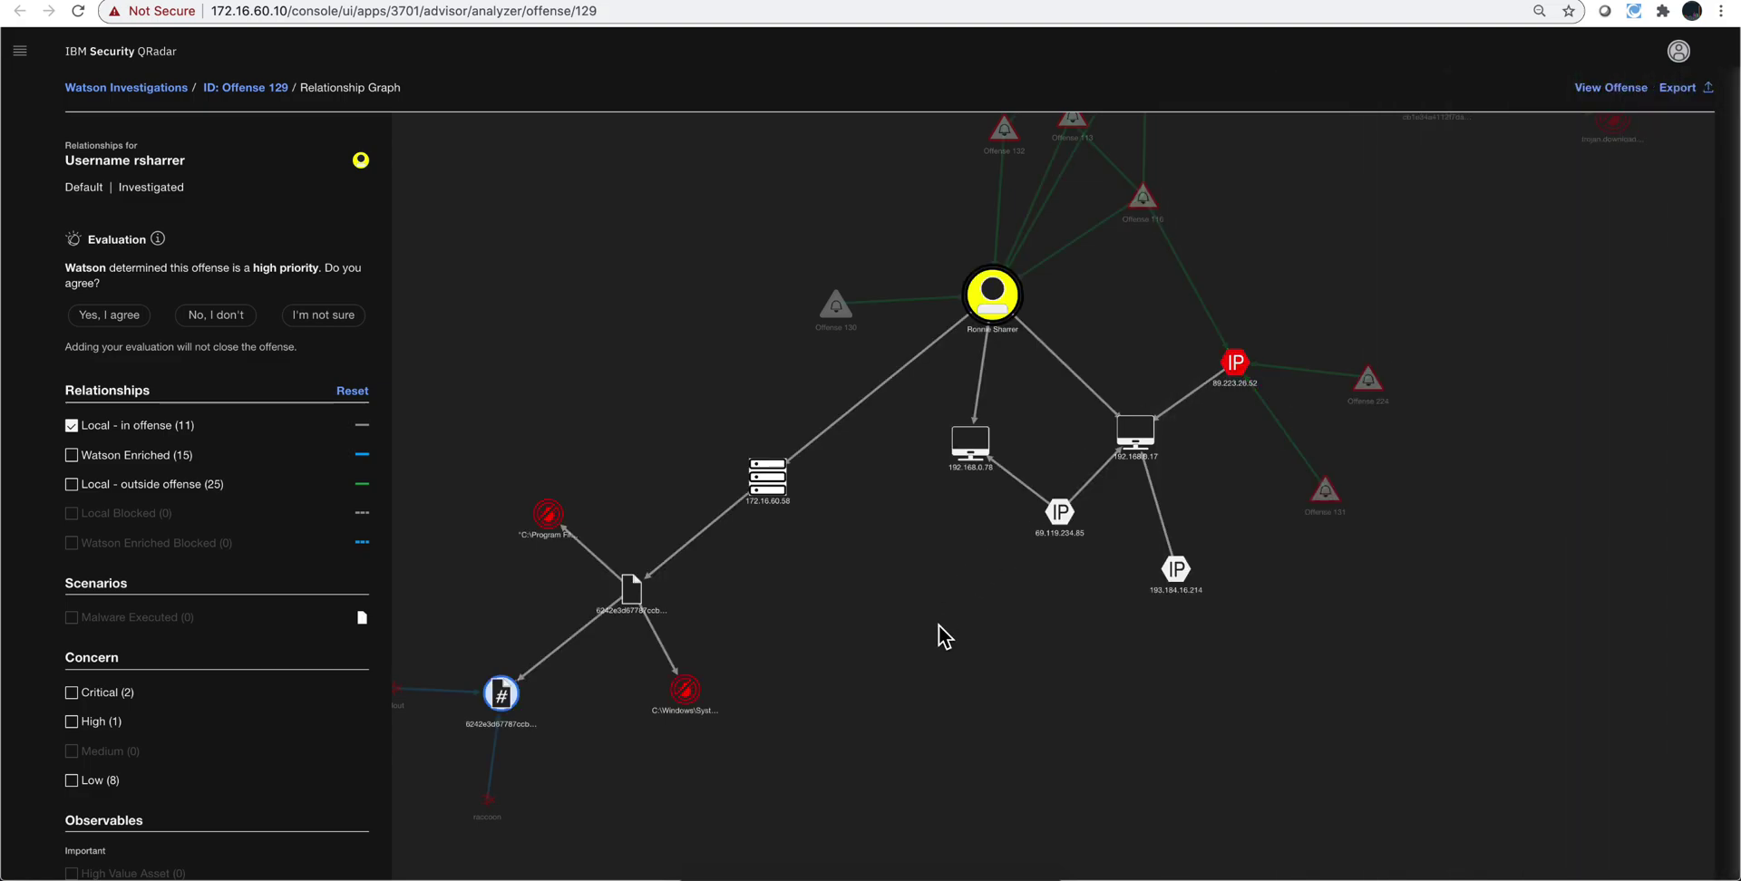
Step: Show only the 15 Watson Enriched links, hiding in-offense relationships, and zoom to inspect them
{"action": "left_click", "coordinate": [72, 454]}
{"action": "left_click", "coordinate": [71, 426]}
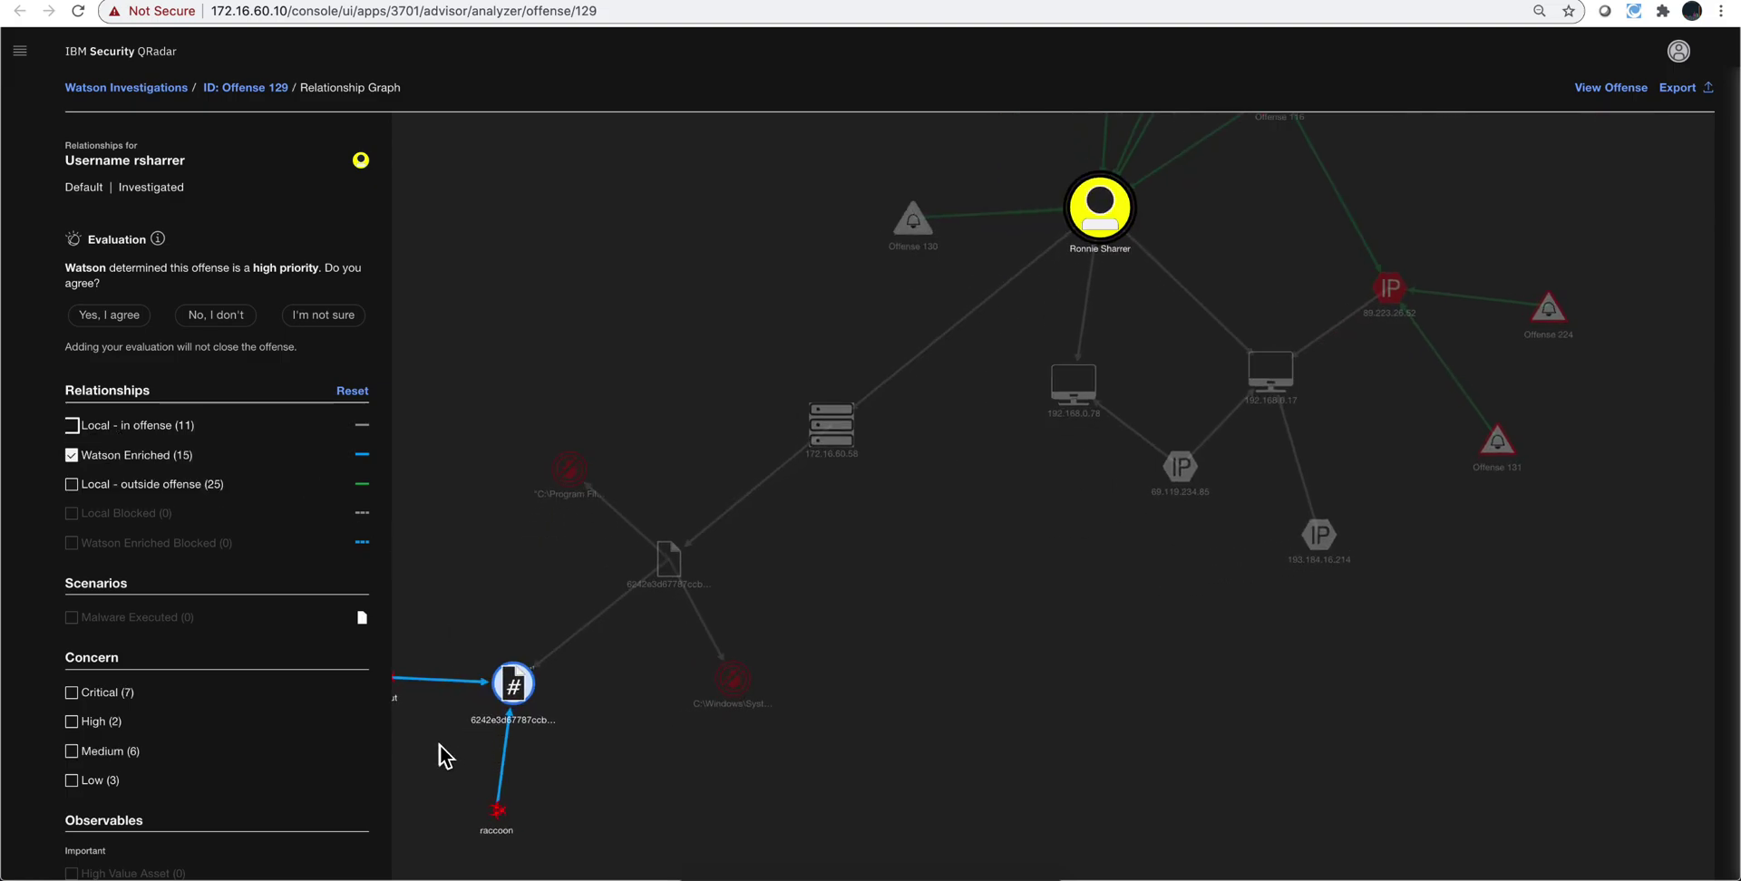
{"action": "scroll", "coordinate": [439, 745], "scroll_direction": "down", "scroll_amount": 3}
{"action": "scroll", "coordinate": [439, 745], "scroll_direction": "down", "scroll_amount": 3}
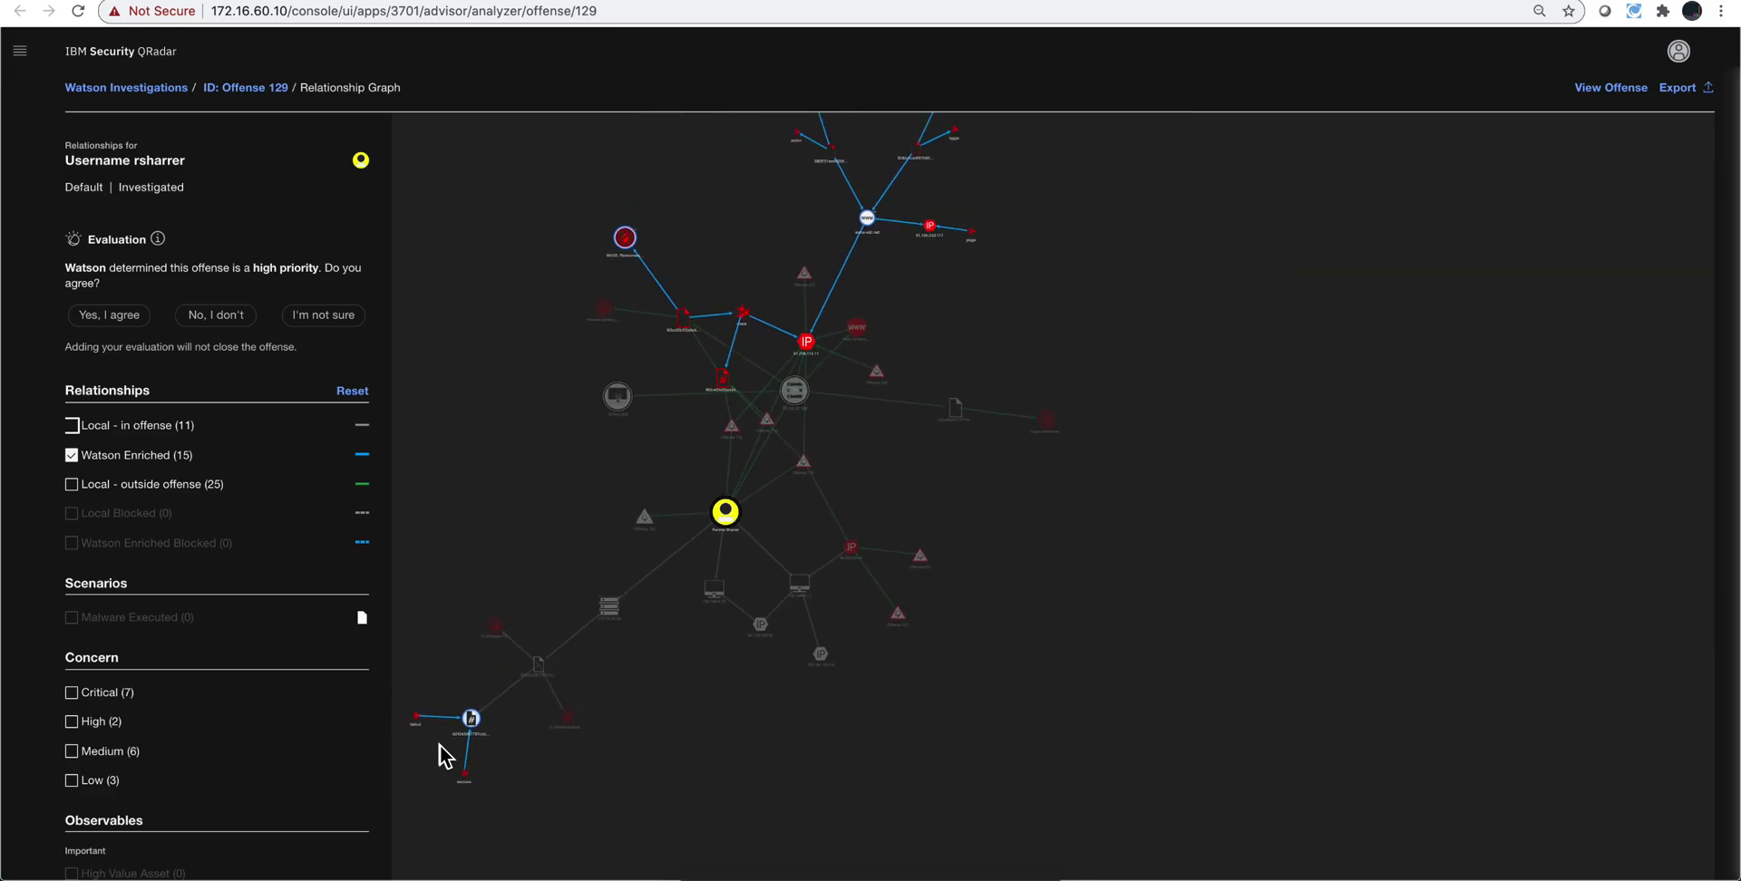
{"action": "scroll", "coordinate": [606, 259], "scroll_direction": "up", "scroll_amount": 4}
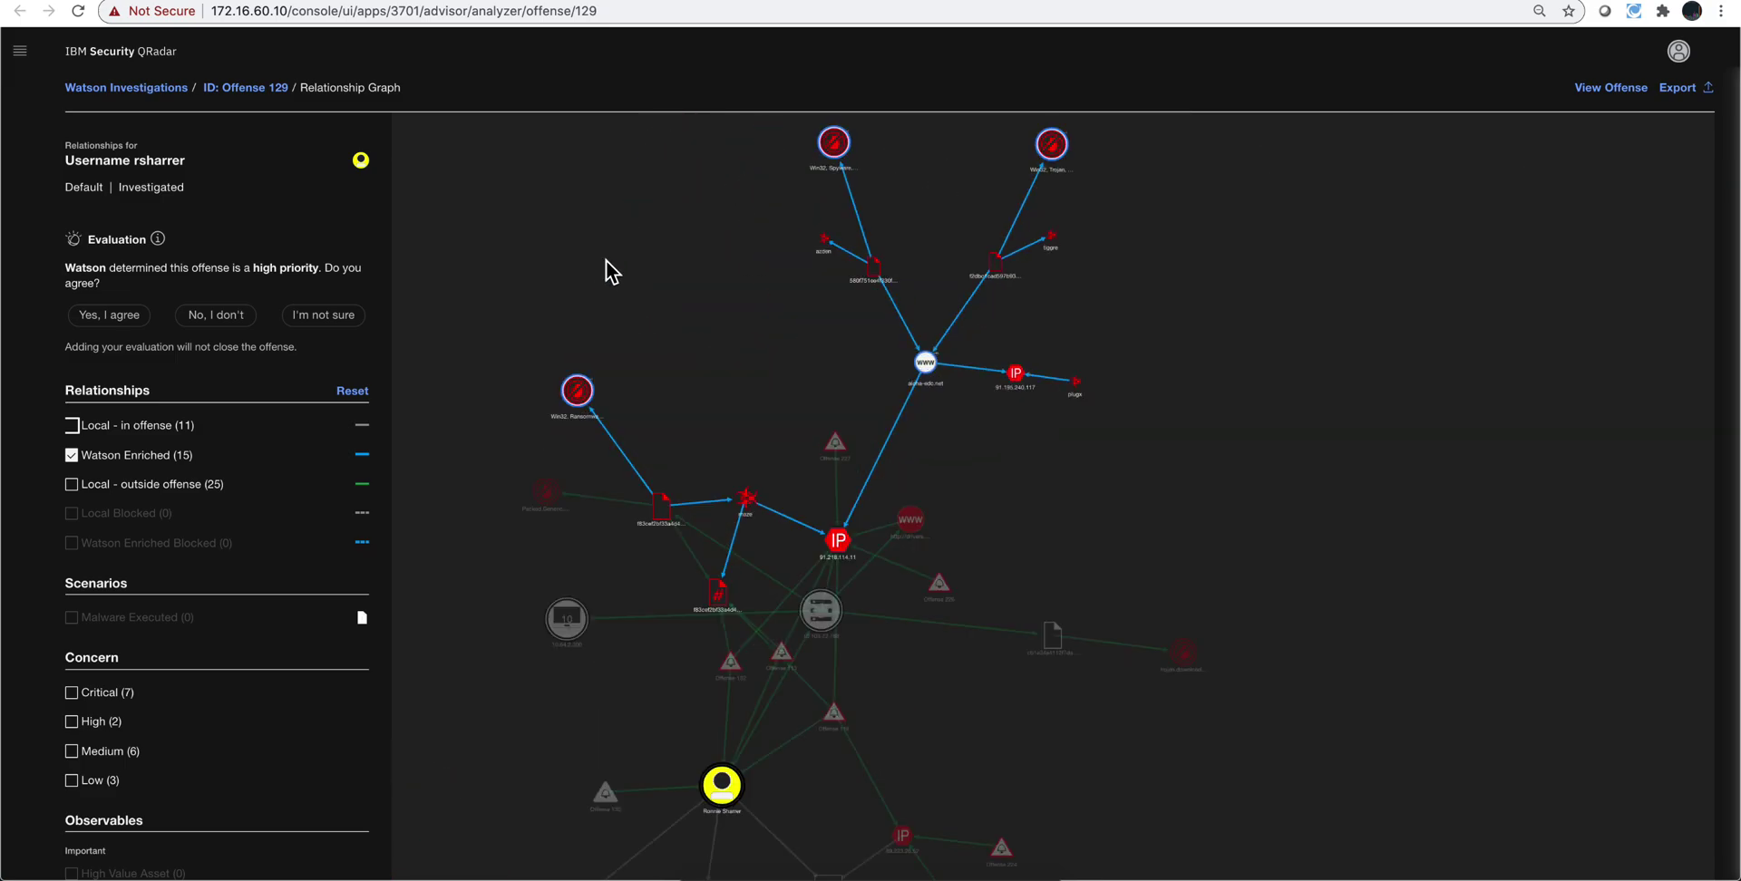
{"action": "scroll", "coordinate": [606, 260], "scroll_direction": "down", "scroll_amount": 2}
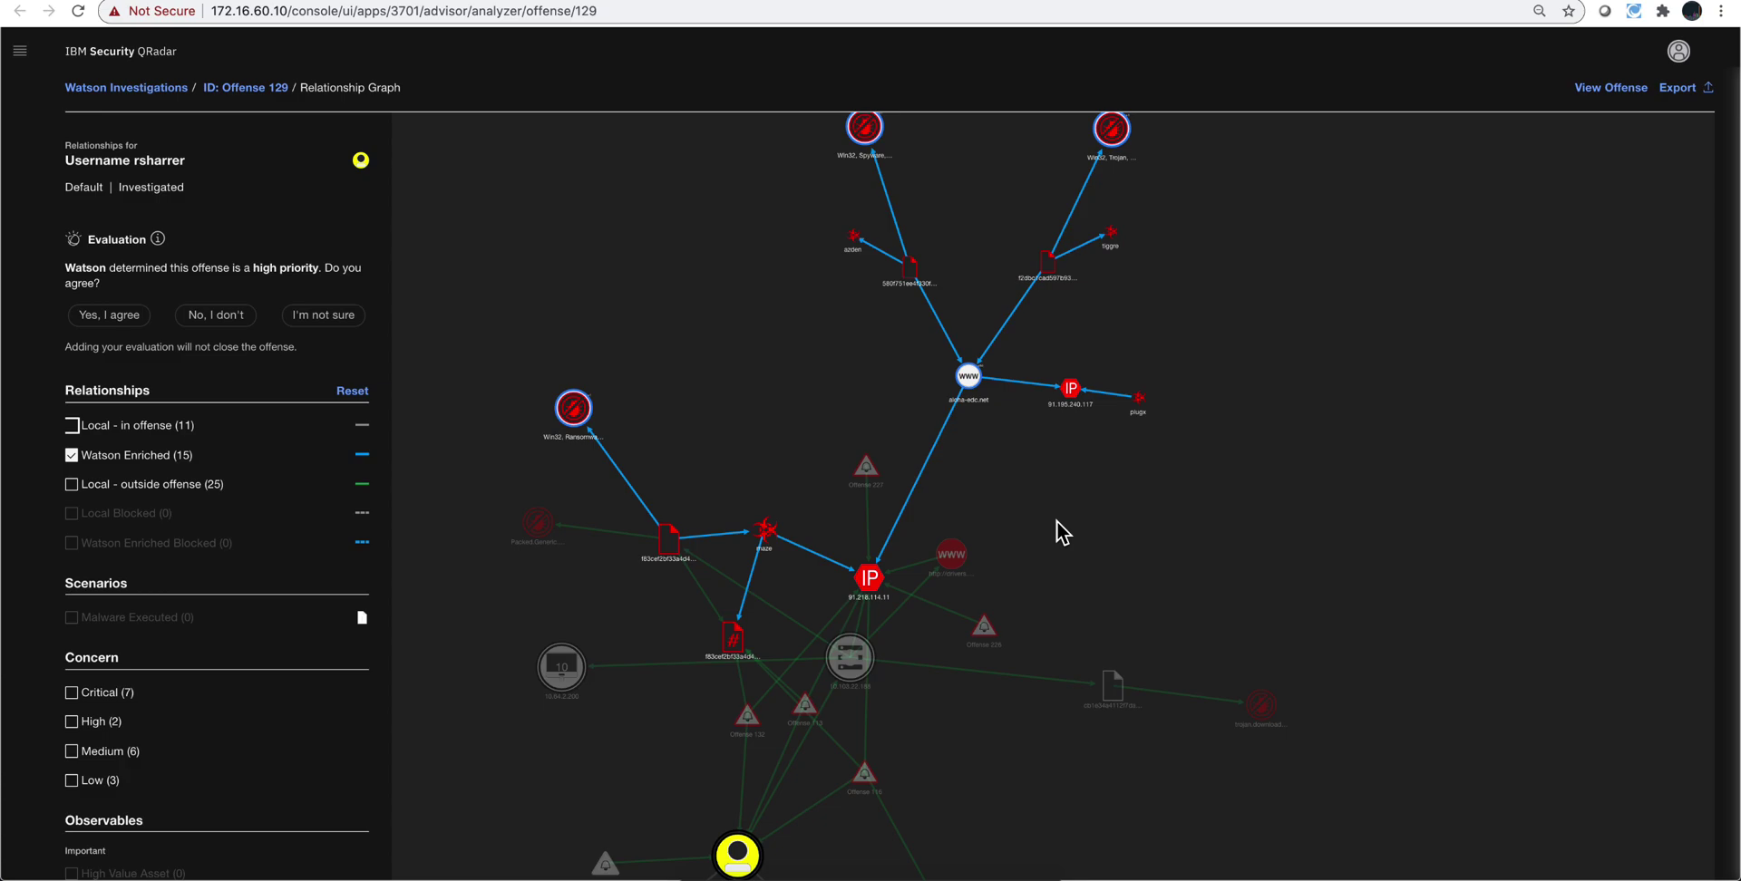
Step: Switch the graph to the 25 outside-offense relationships and zoom to read node labels
{"action": "left_click", "coordinate": [73, 485]}
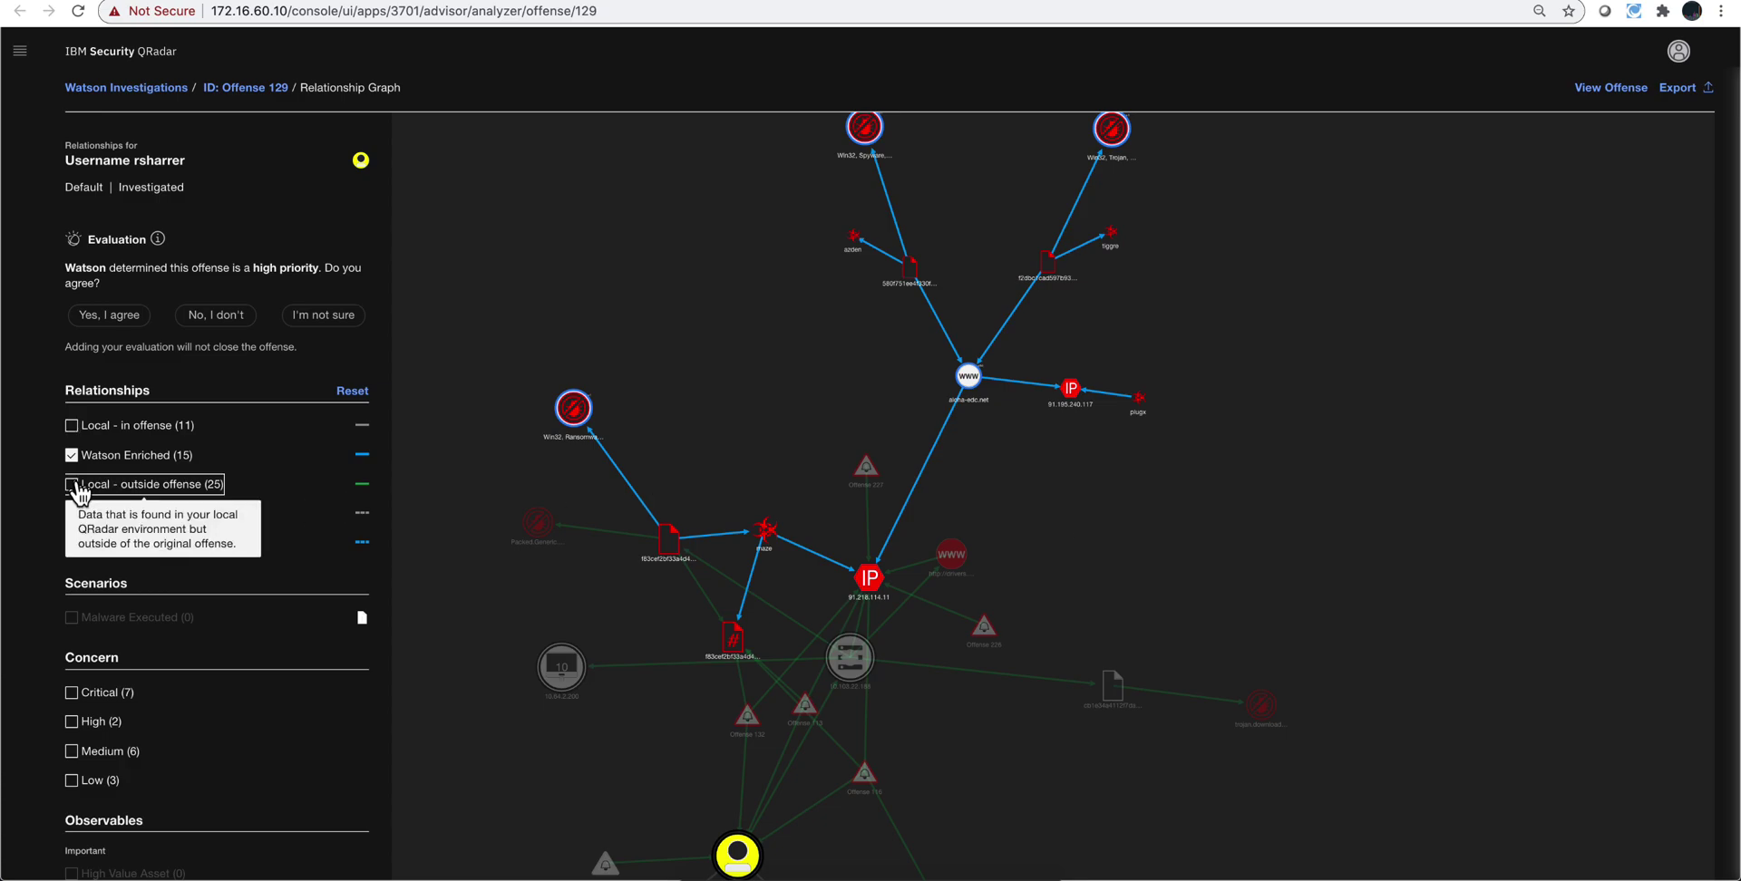
{"action": "left_click", "coordinate": [73, 455]}
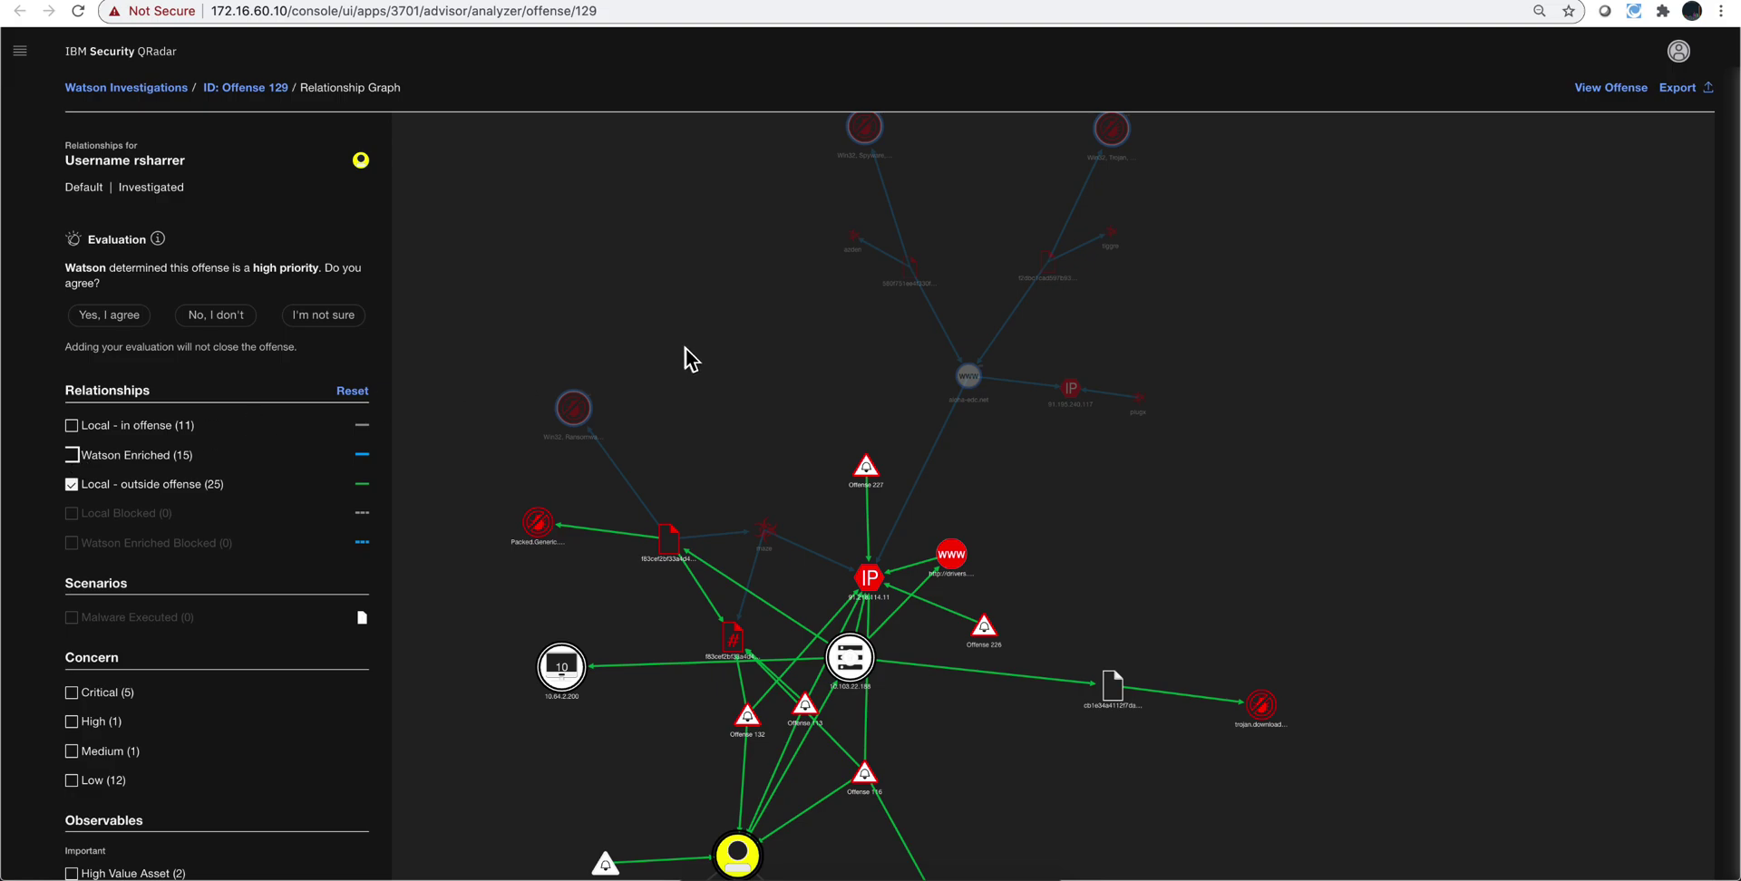
{"action": "scroll", "coordinate": [685, 348], "scroll_direction": "down", "scroll_amount": 3}
{"action": "scroll", "coordinate": [685, 348], "scroll_direction": "down", "scroll_amount": 2}
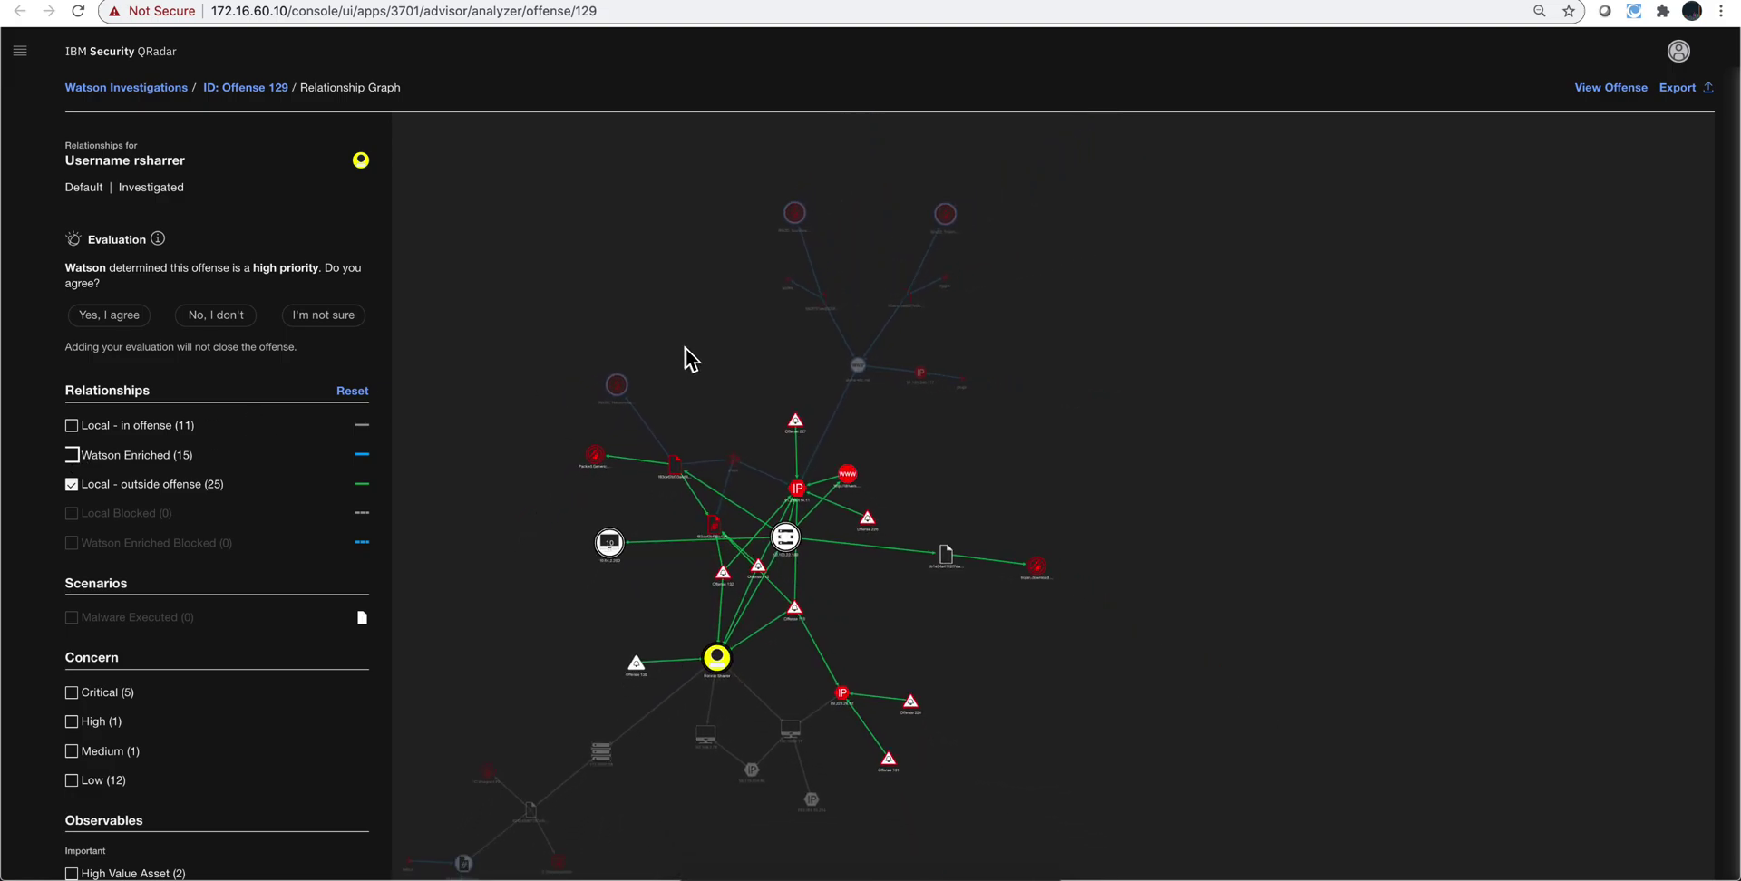
{"action": "scroll", "coordinate": [642, 571], "scroll_direction": "up", "scroll_amount": 5}
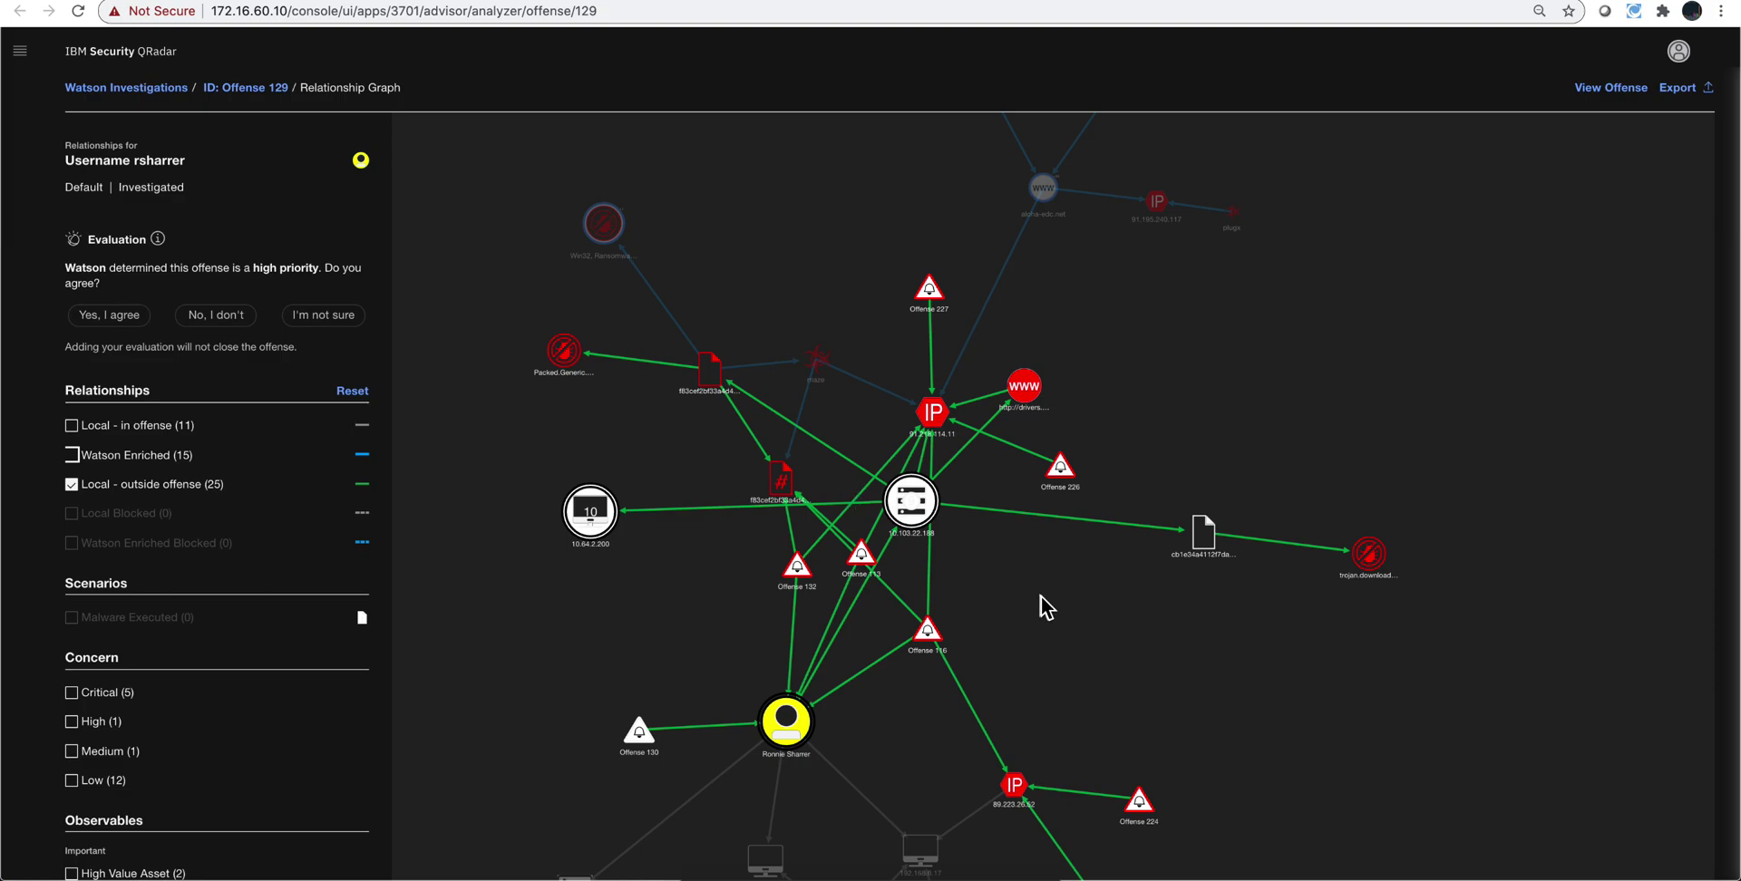
{"action": "scroll", "coordinate": [1041, 597], "scroll_direction": "down", "scroll_amount": 5}
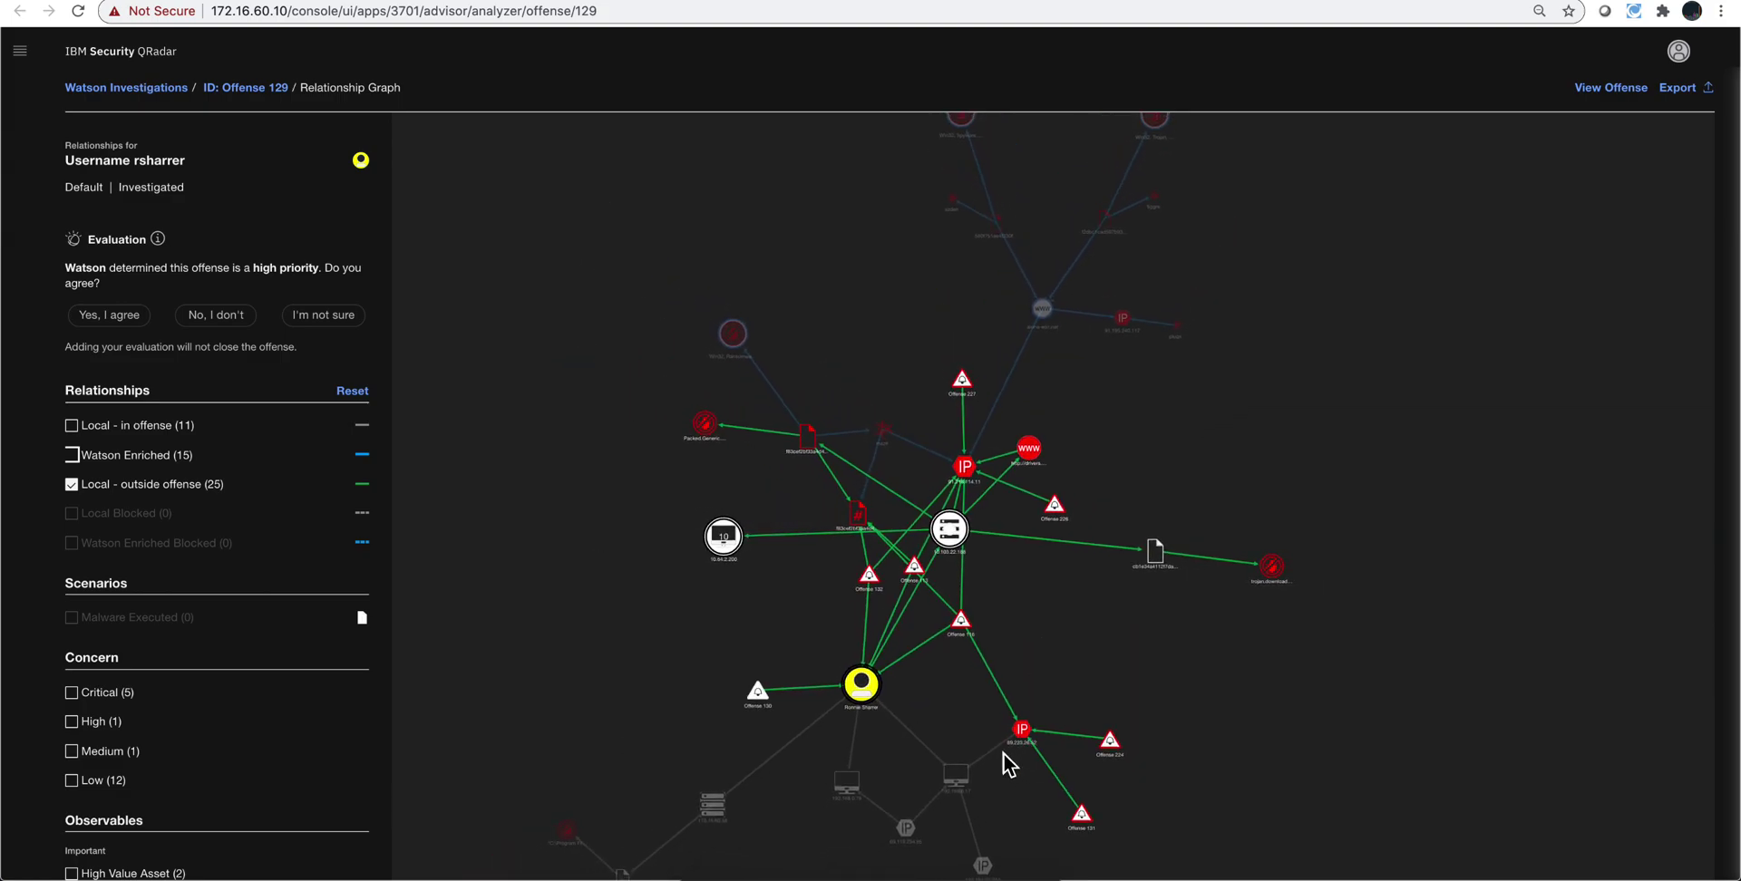
{"action": "scroll", "coordinate": [1004, 754], "scroll_direction": "up", "scroll_amount": 5}
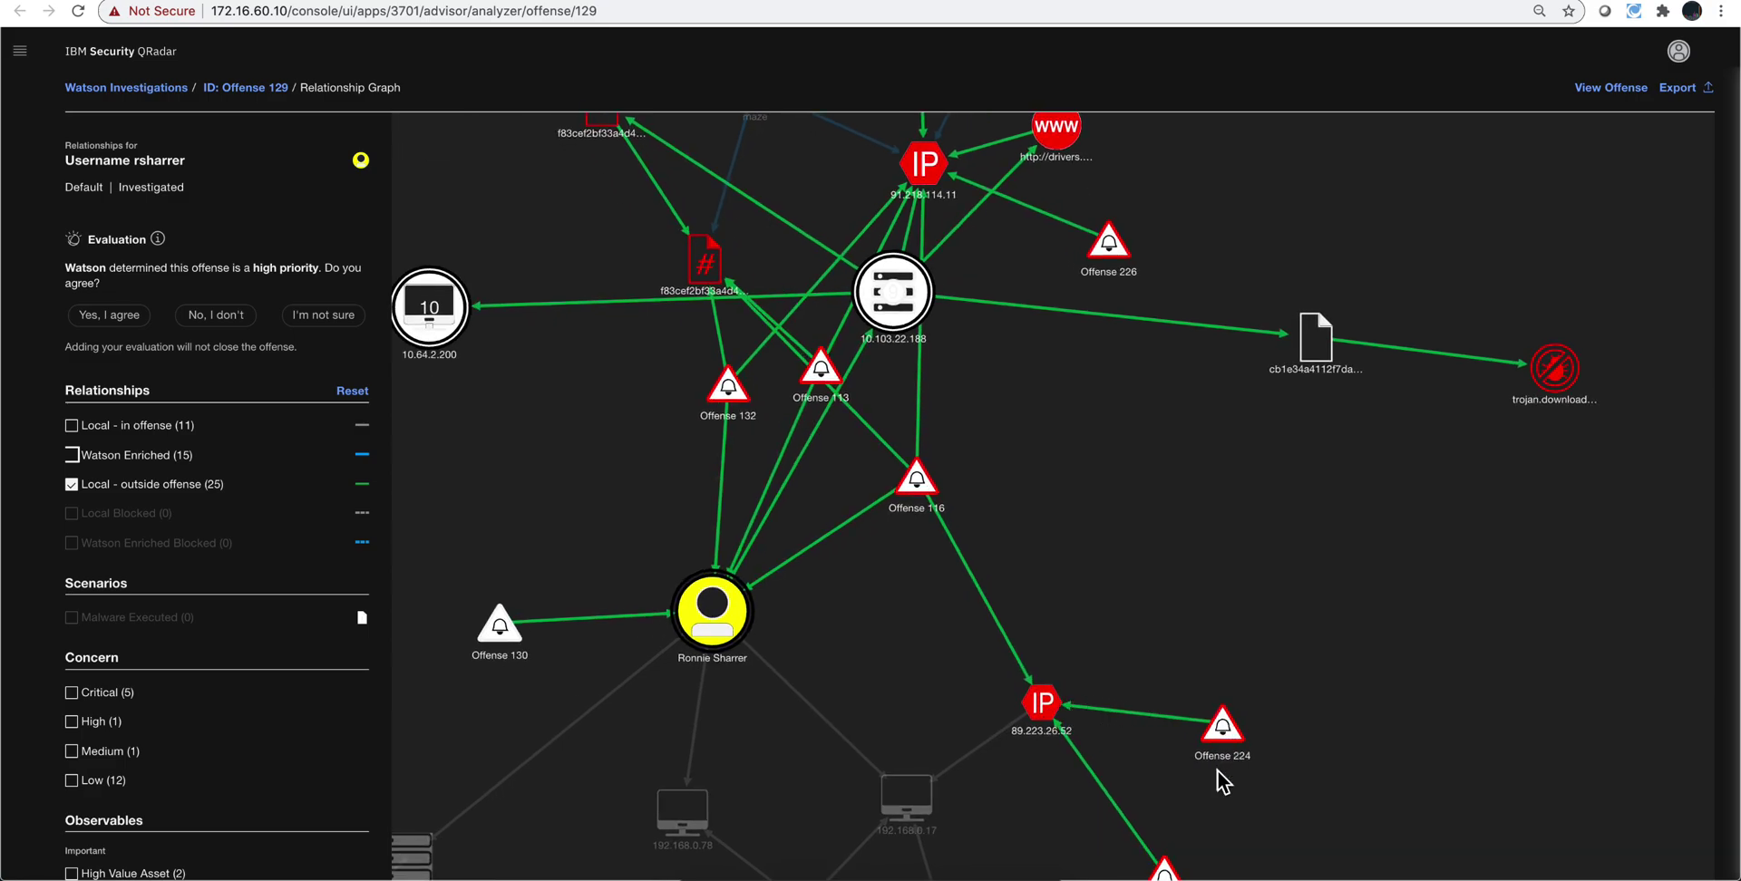
{"action": "scroll", "coordinate": [1184, 796], "scroll_direction": "down", "scroll_amount": 2}
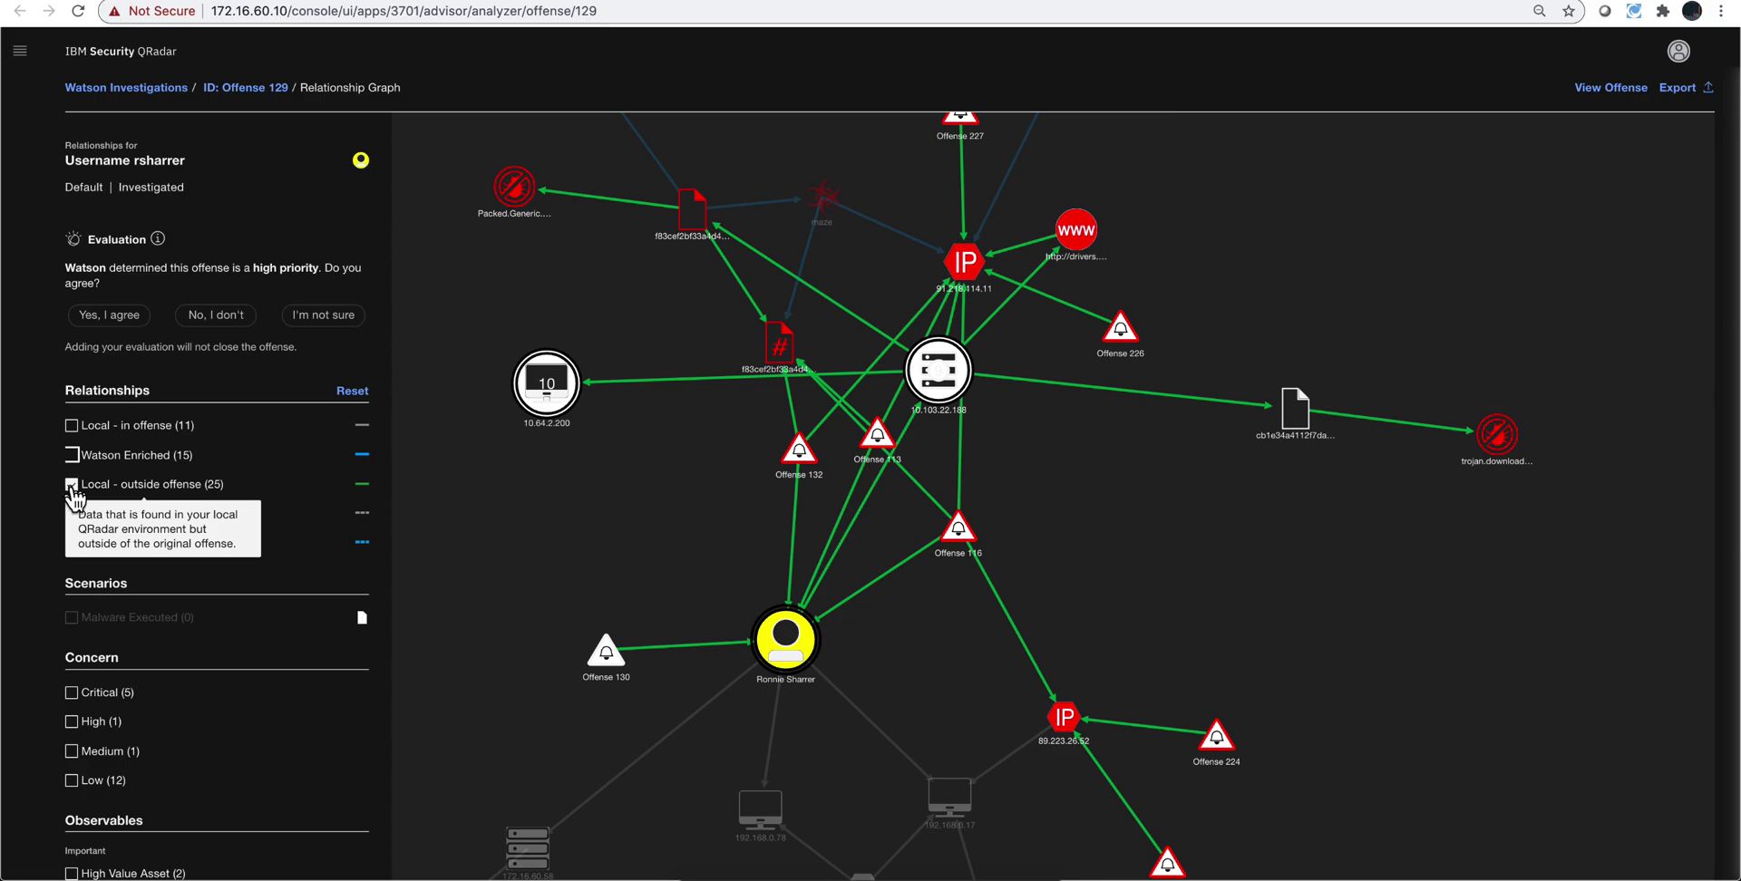
Step: Hide the outside-offense links and open User Analytics for the graphed user
{"action": "left_click", "coordinate": [71, 485]}
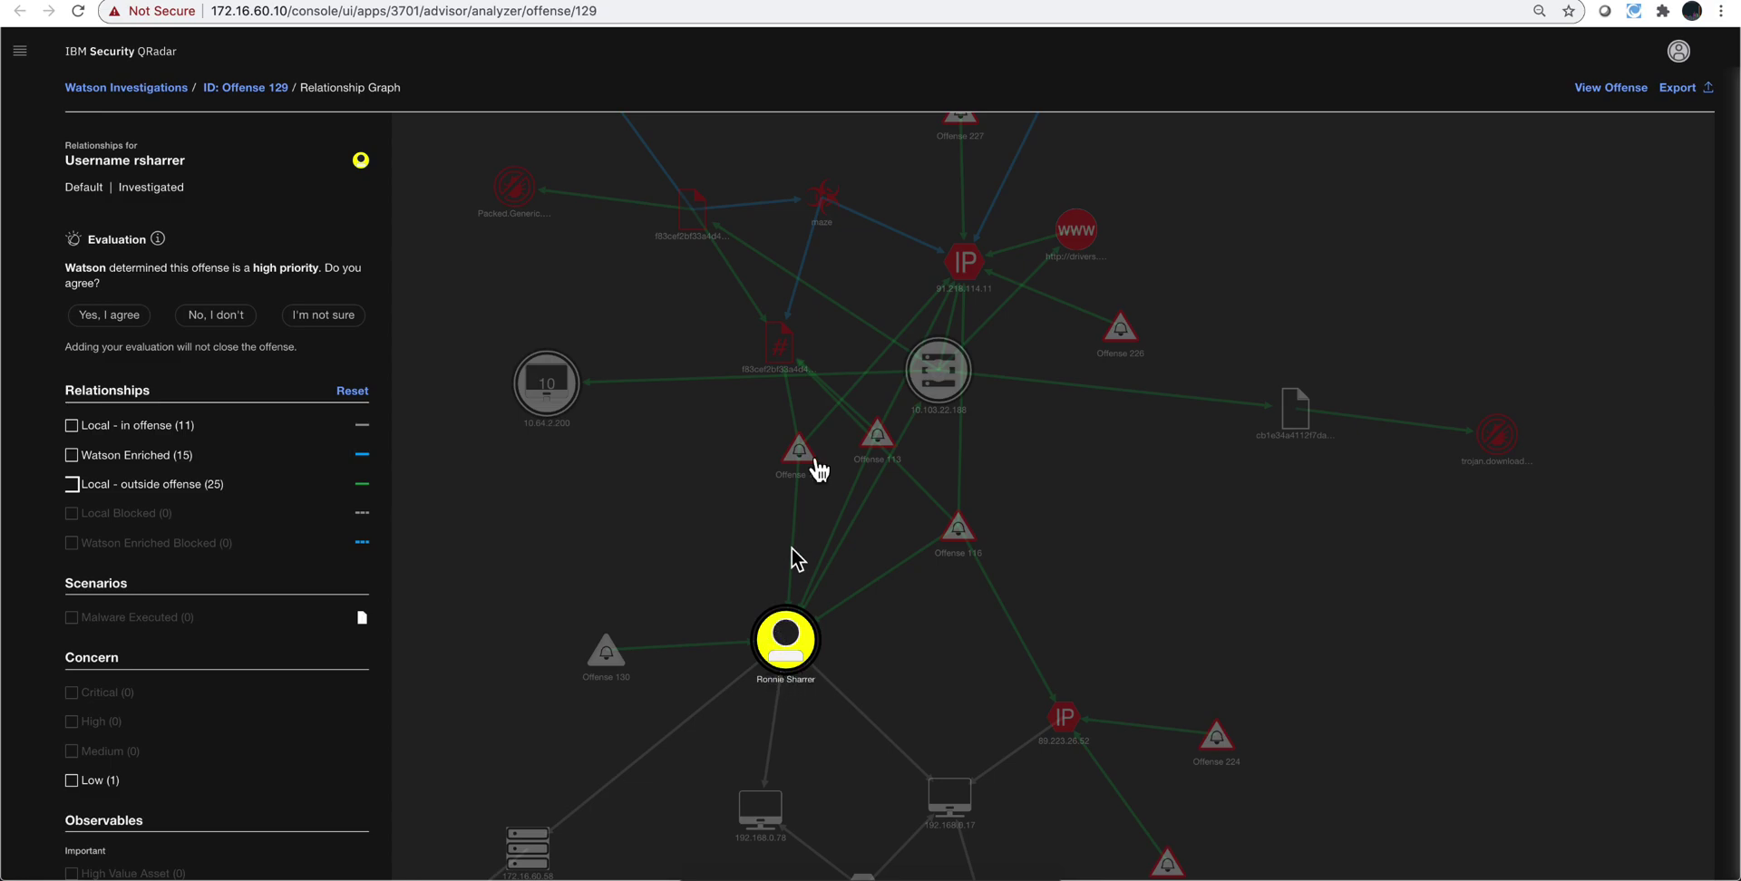
{"action": "left_click", "coordinate": [881, 3]}
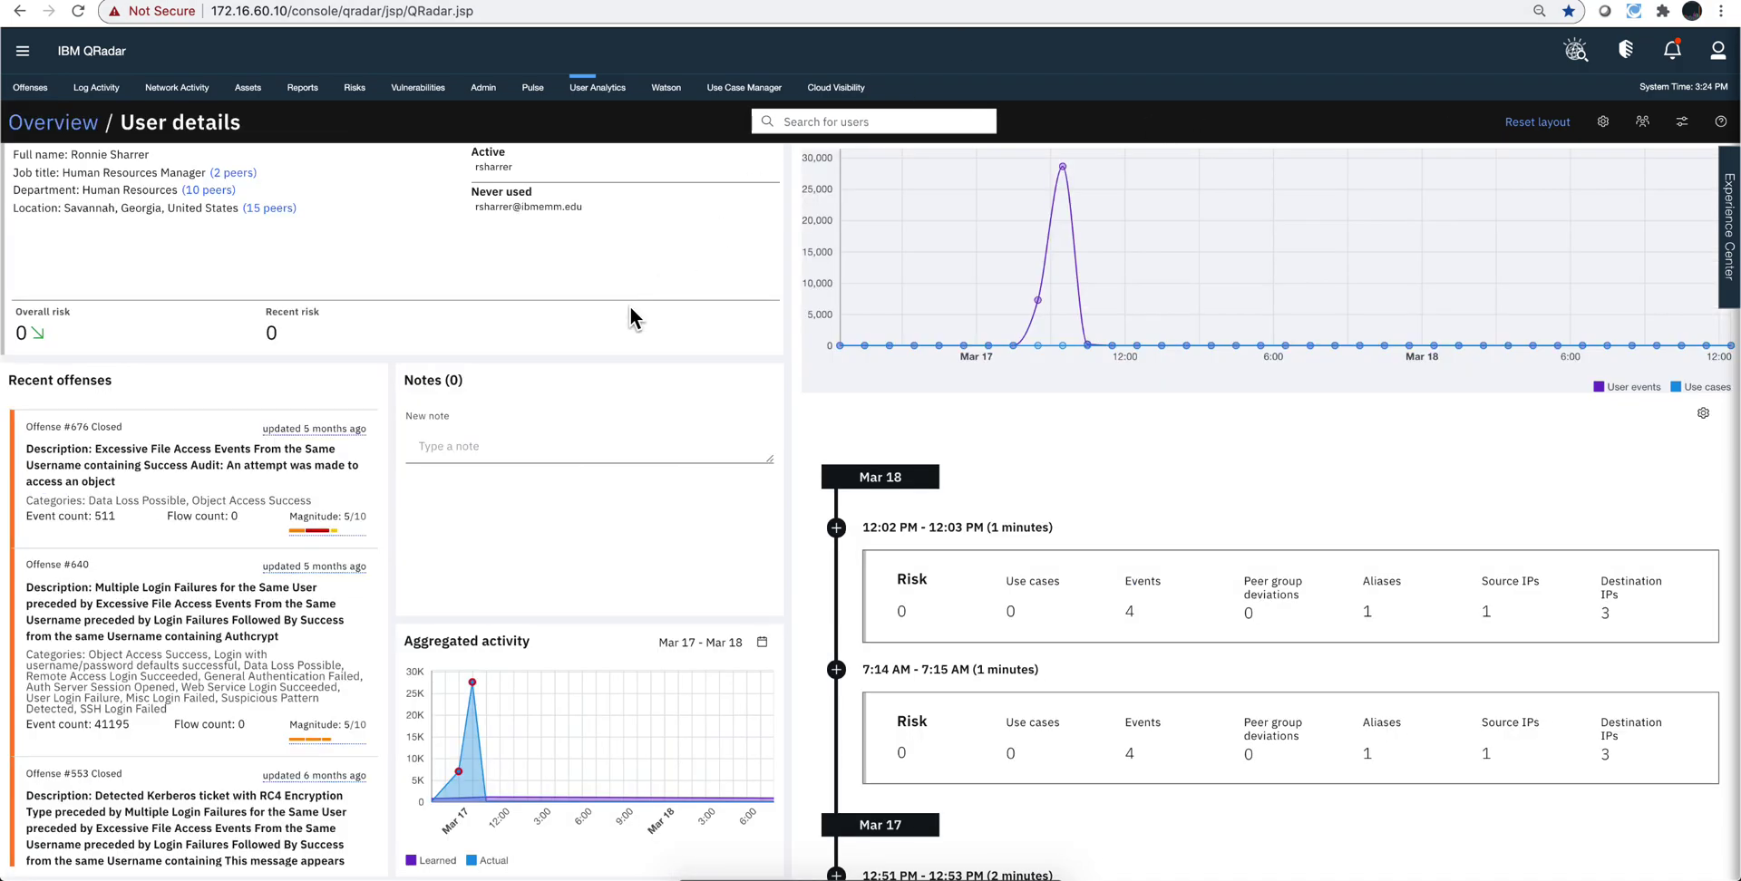
Step: Scroll through the user's risk timeline, aggregated activity charts and Recent offenses list
{"action": "scroll", "coordinate": [629, 307], "scroll_direction": "up", "scroll_amount": 1}
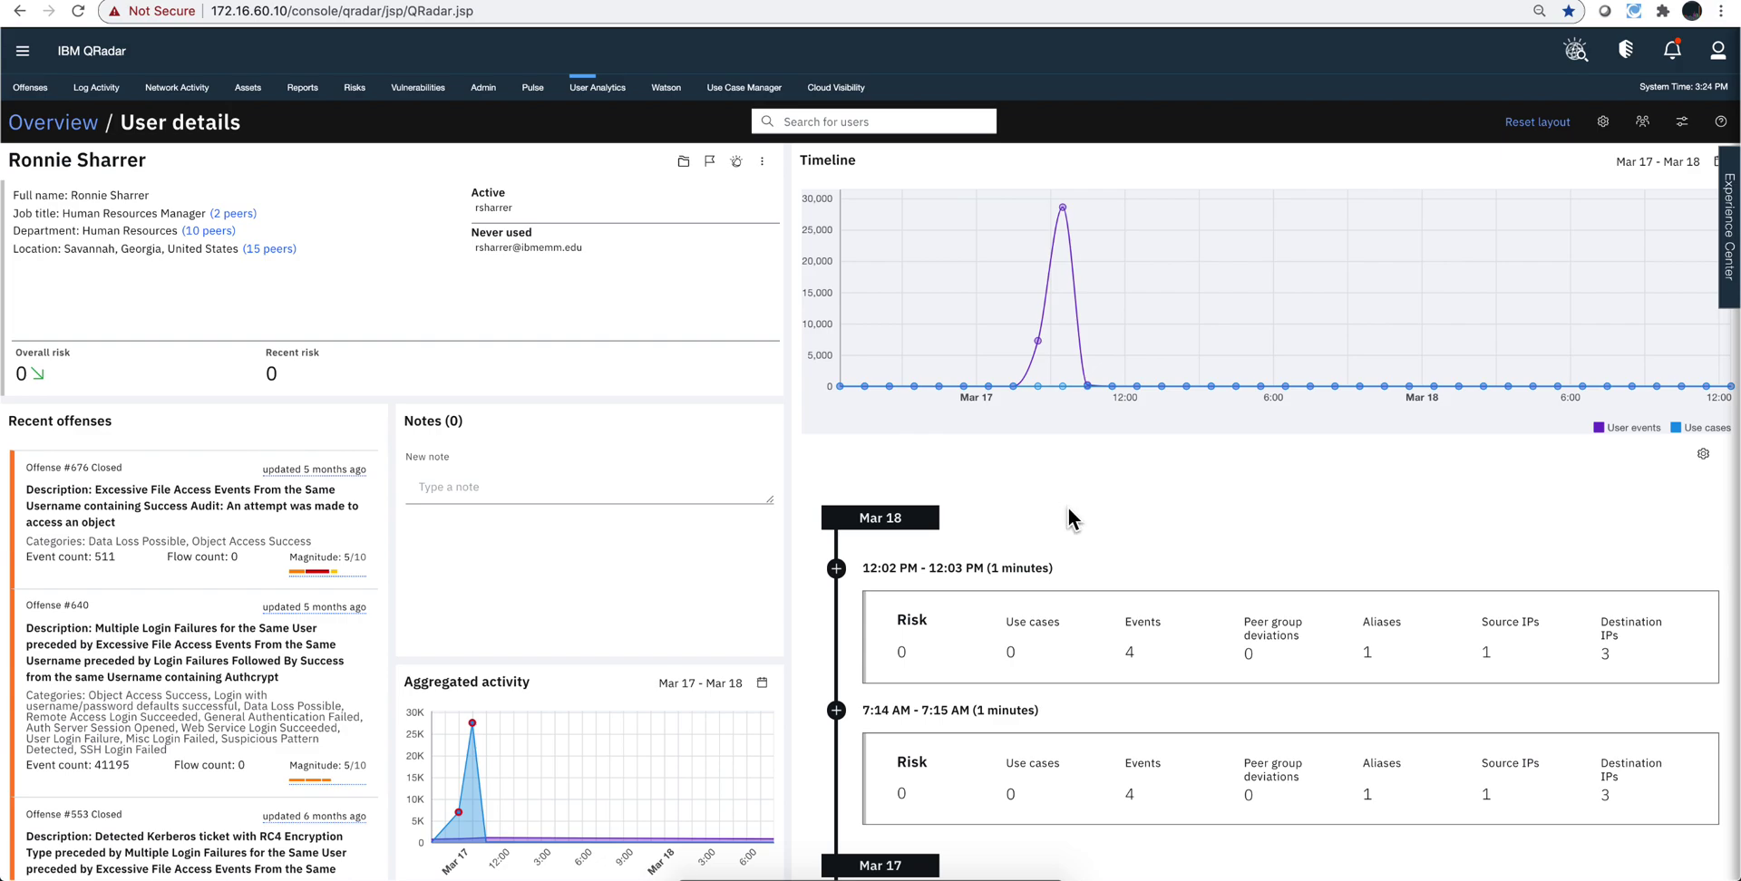
{"action": "scroll", "coordinate": [1068, 508], "scroll_direction": "down", "scroll_amount": 5}
{"action": "scroll", "coordinate": [1070, 521], "scroll_direction": "down", "scroll_amount": 5}
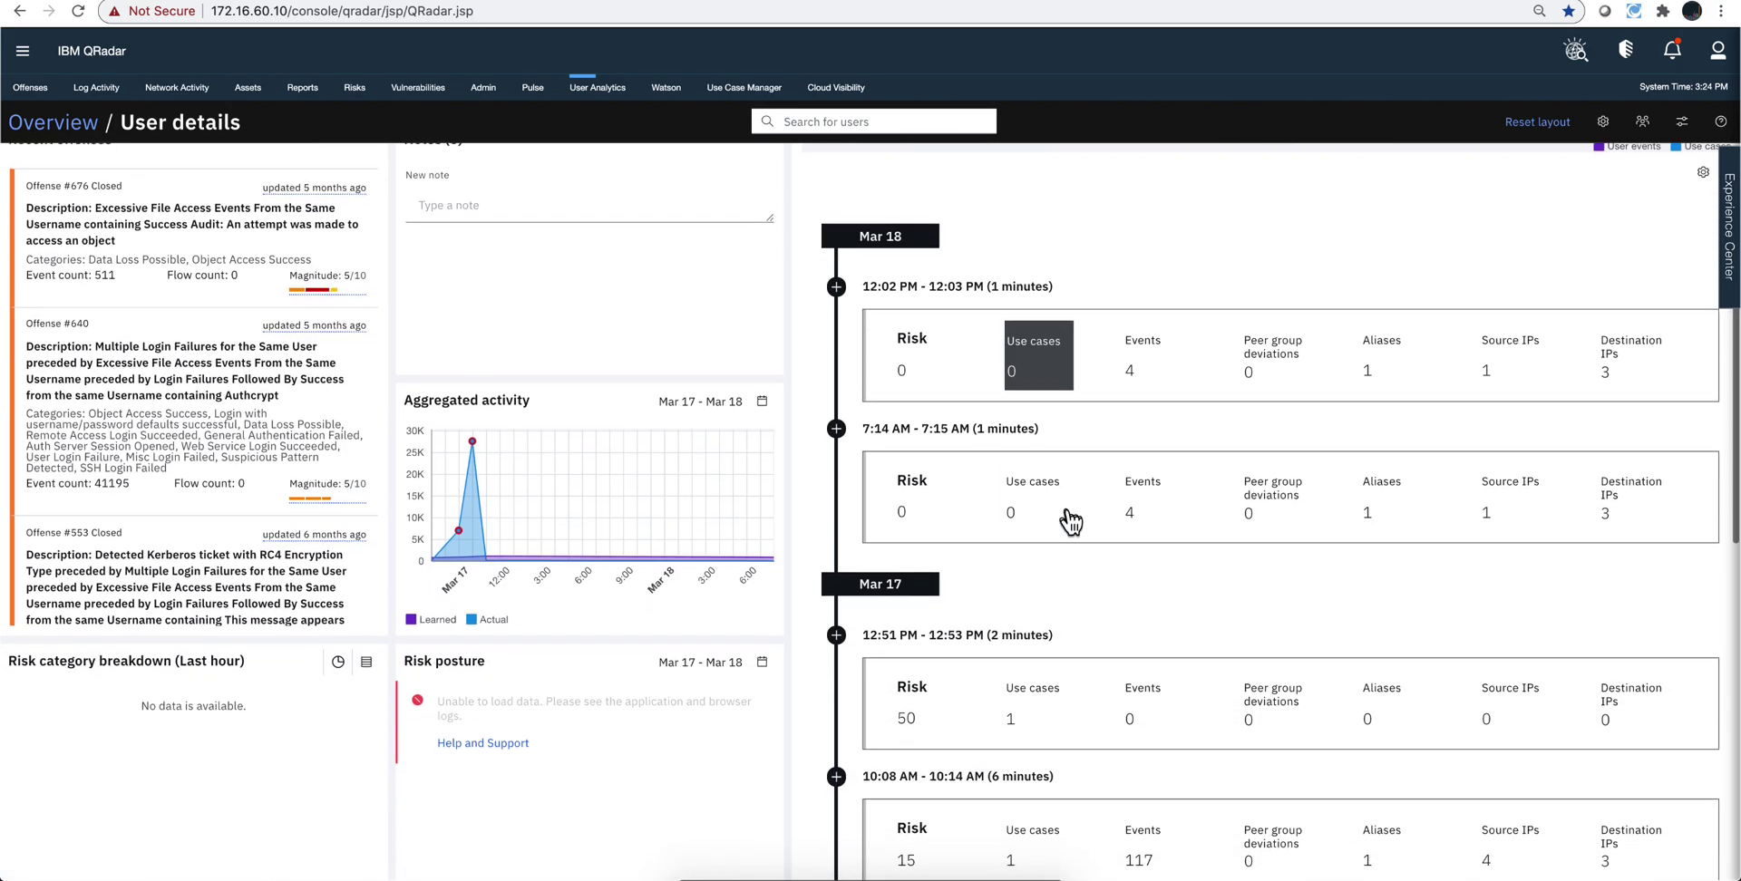
{"action": "scroll", "coordinate": [1070, 522], "scroll_direction": "down", "scroll_amount": 7}
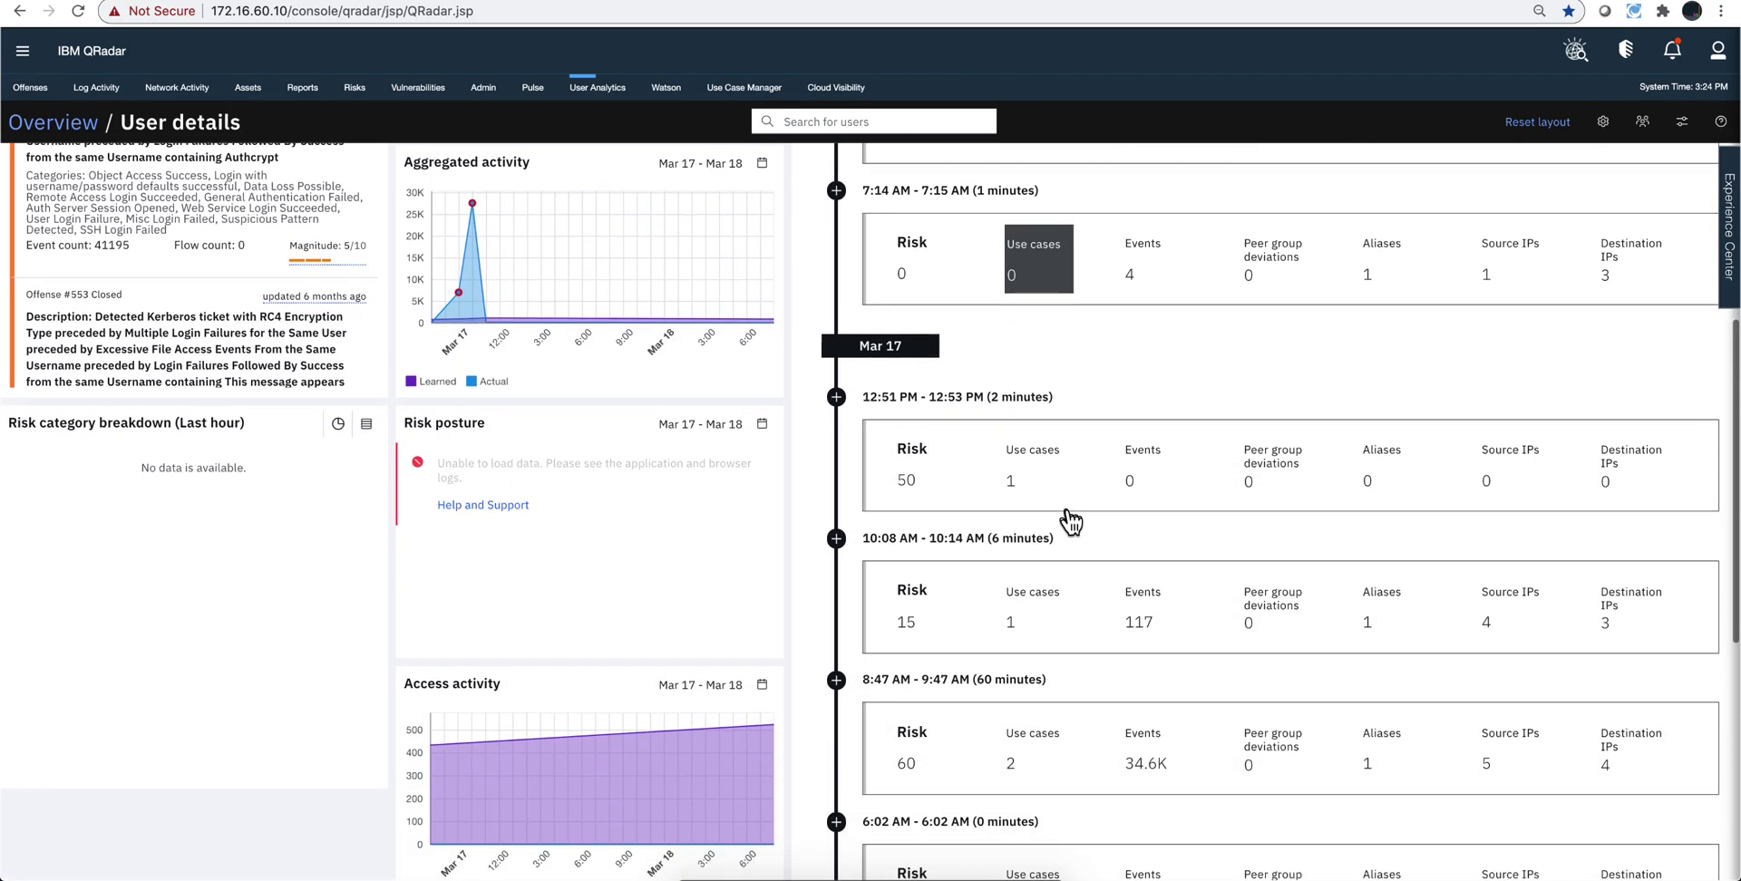
{"action": "scroll", "coordinate": [1068, 508], "scroll_direction": "up", "scroll_amount": 17}
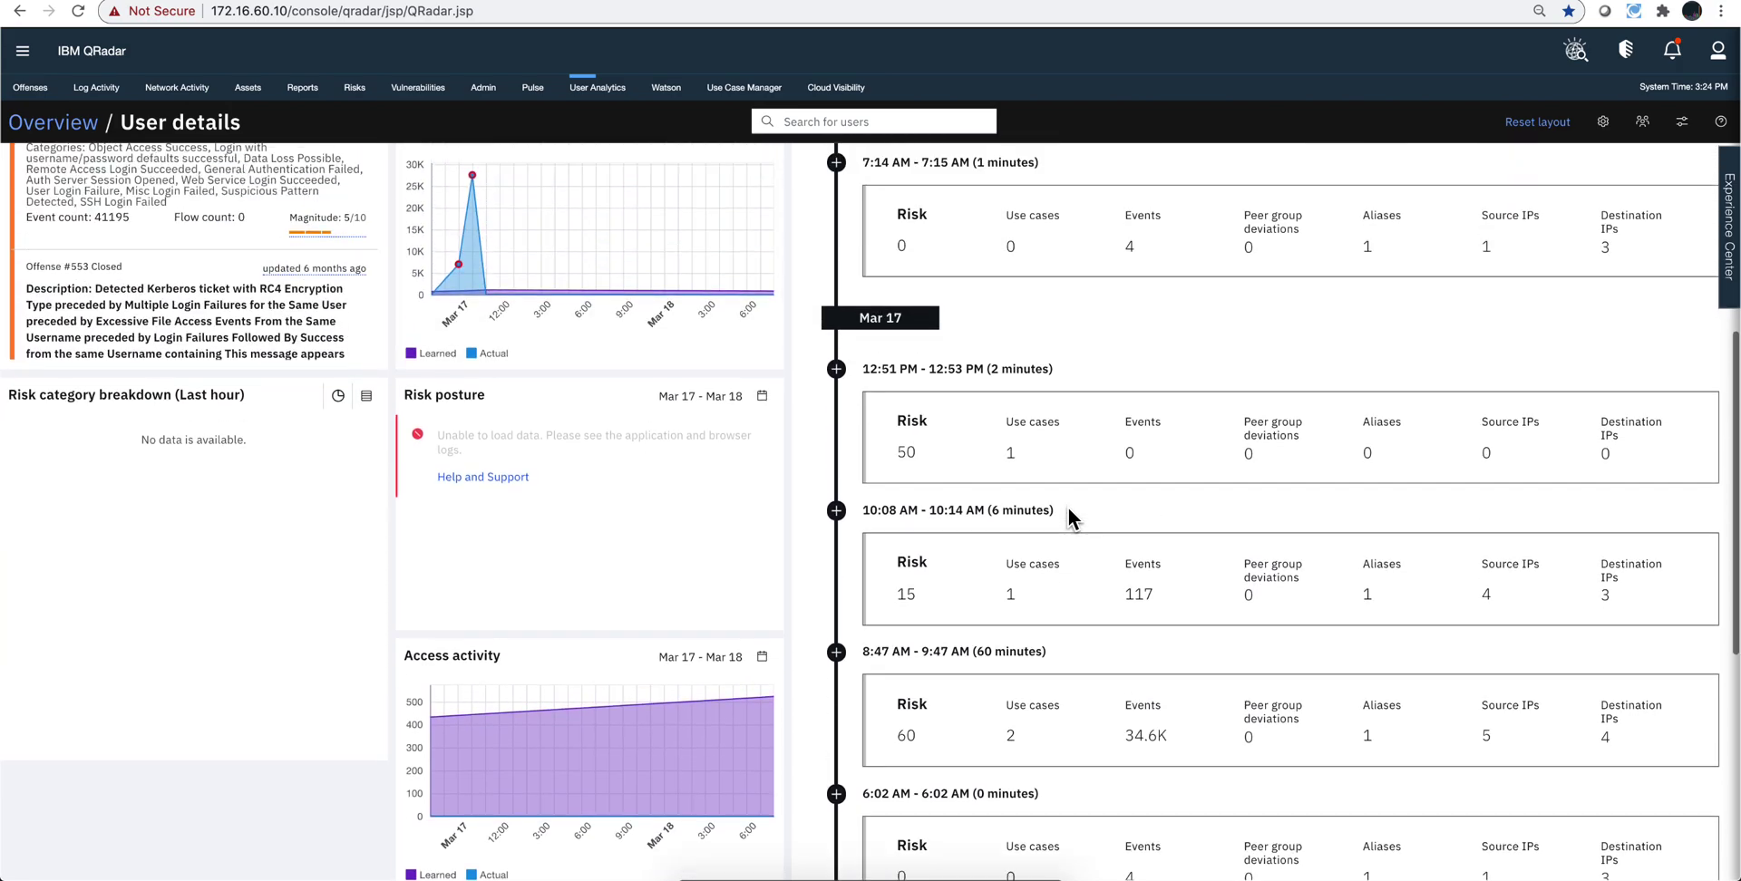
{"action": "scroll", "coordinate": [192, 558], "scroll_direction": "down", "scroll_amount": 10}
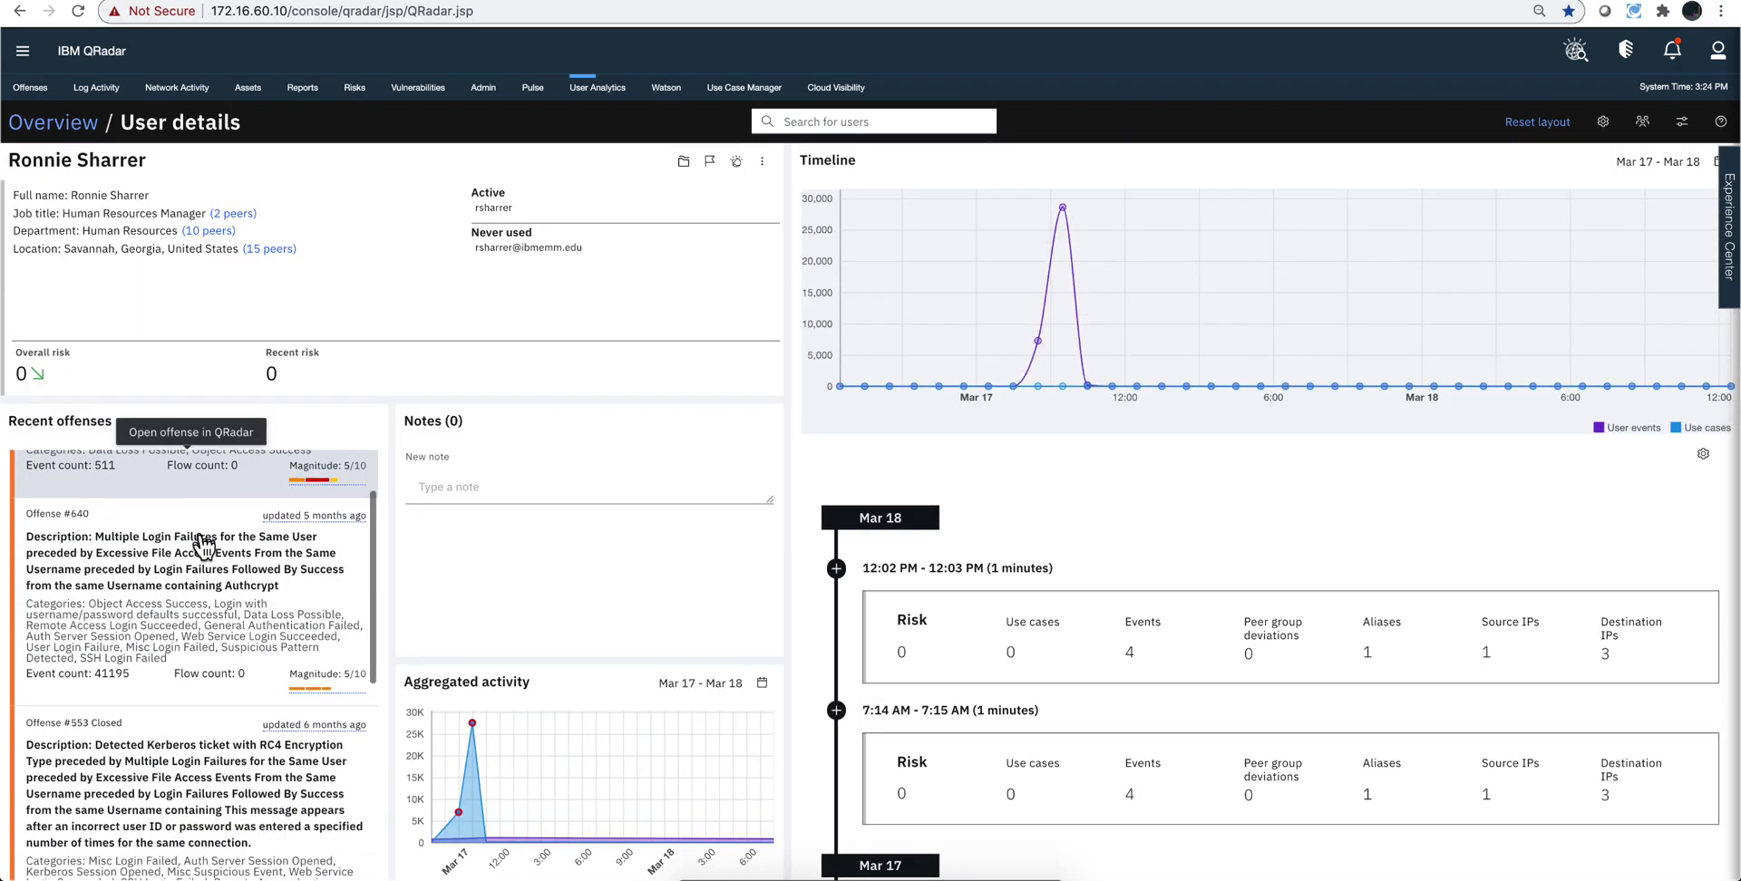
{"action": "scroll", "coordinate": [201, 544], "scroll_direction": "up", "scroll_amount": 10}
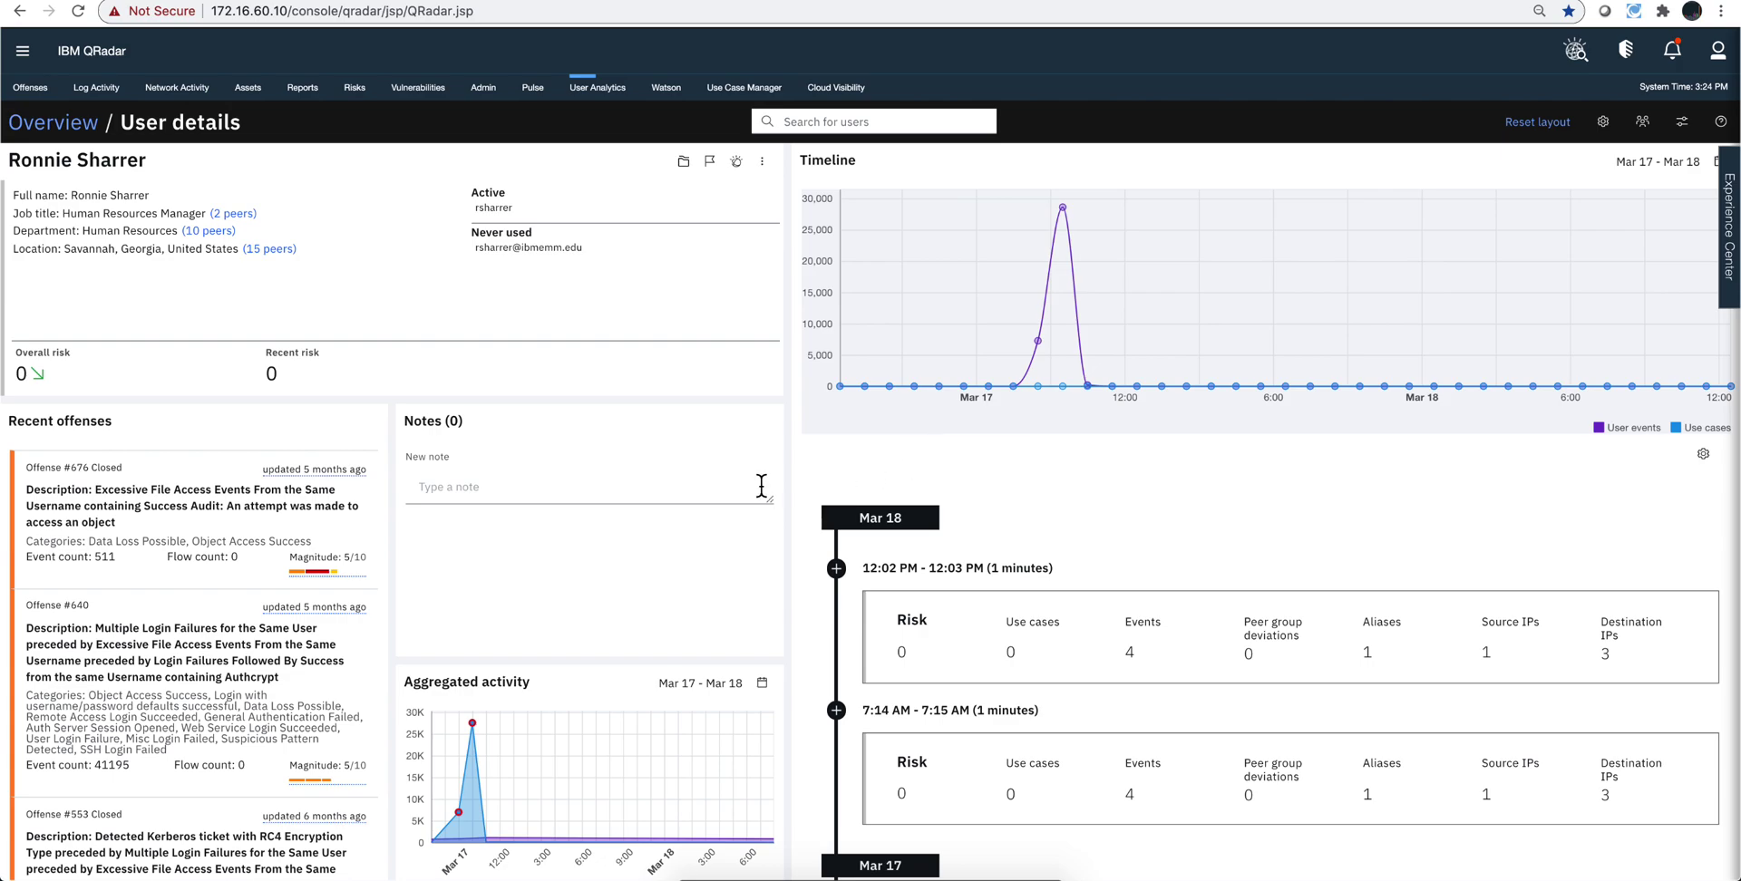
{"action": "scroll", "coordinate": [580, 491], "scroll_direction": "down", "scroll_amount": 1}
Step: Inspect the Aggregated activity peak: the Mar 17, 10:00 AM spike of 27,562 events, a 100% anomaly
{"action": "scroll", "coordinate": [579, 490], "scroll_direction": "down", "scroll_amount": 3}
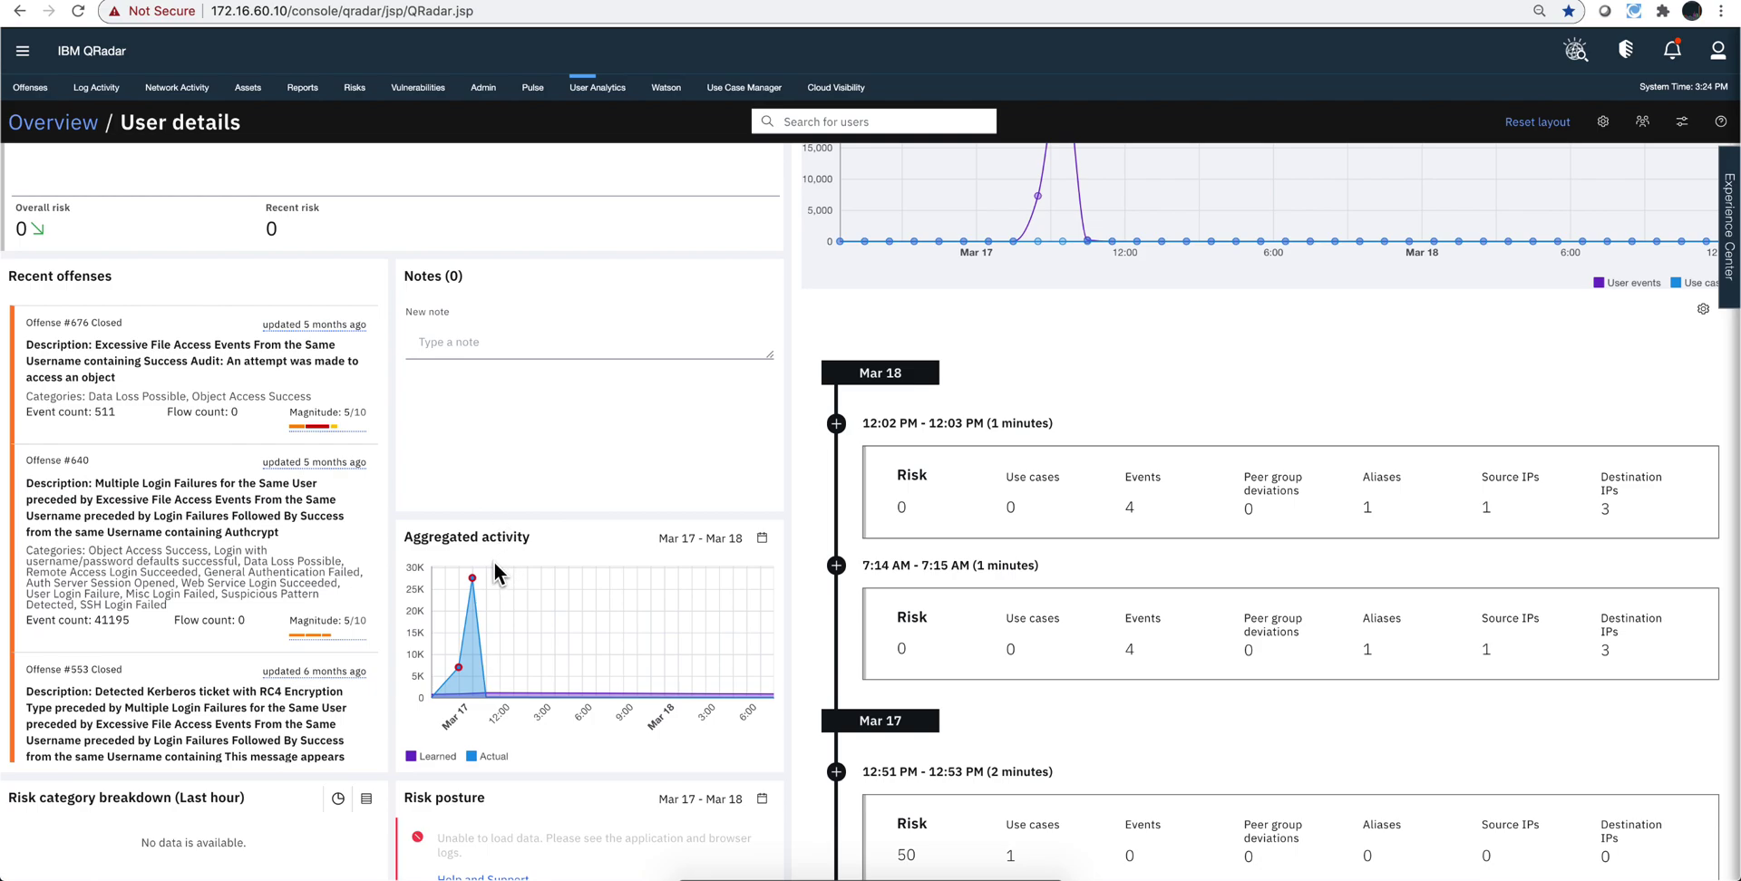
{"action": "mouse_move", "coordinate": [474, 582]}
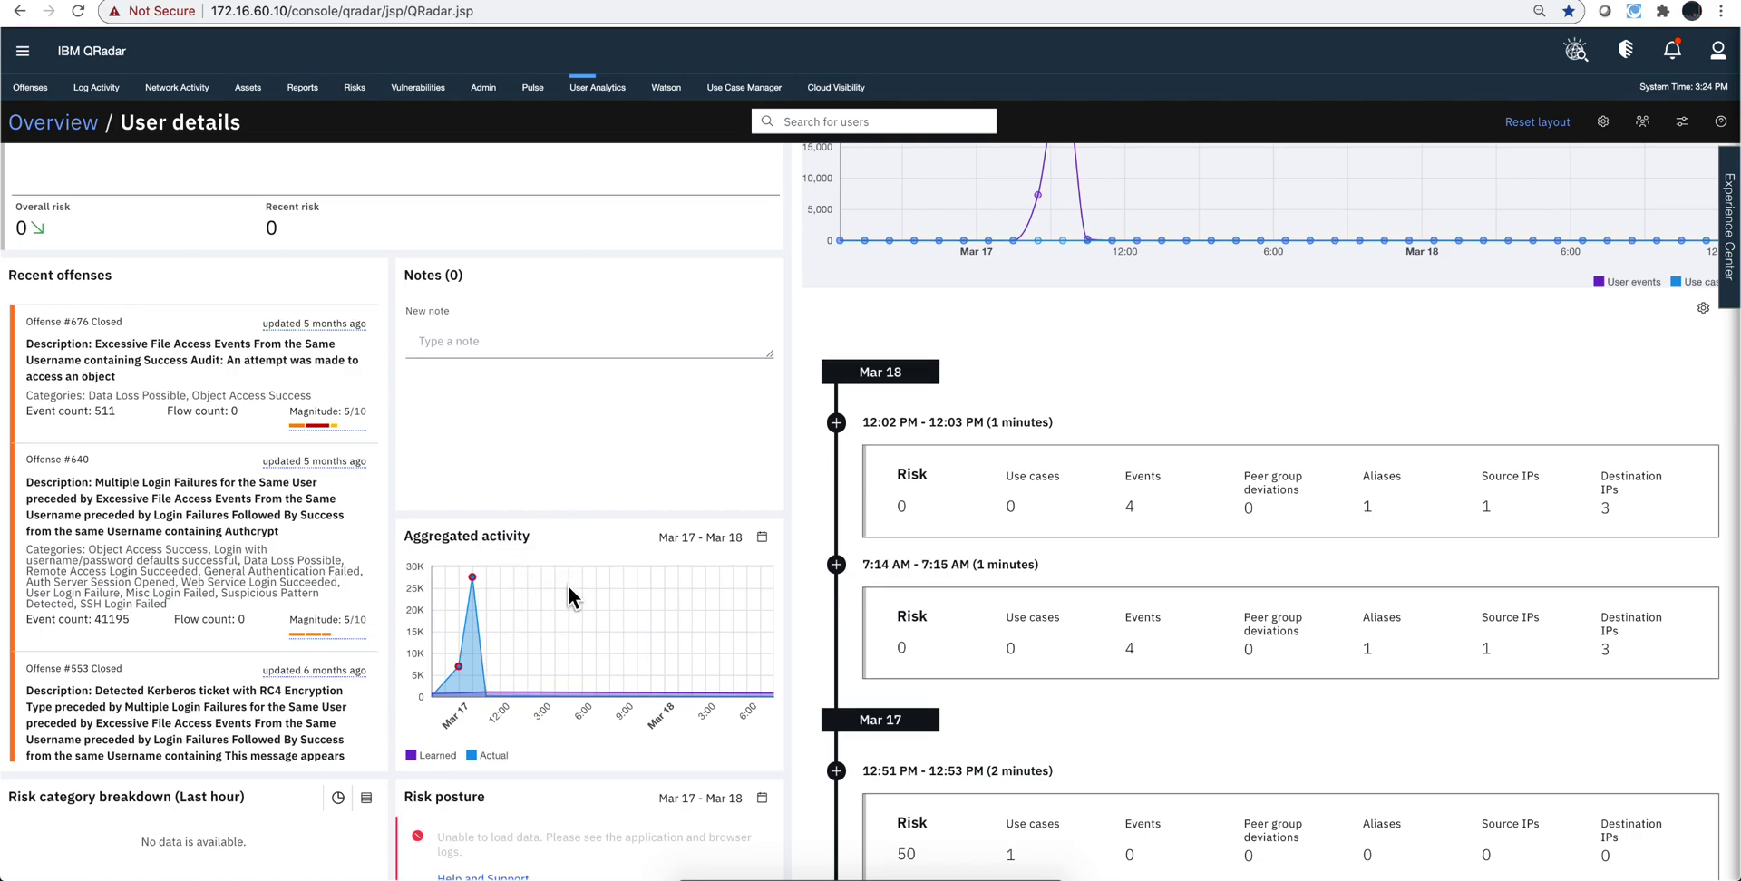
{"action": "scroll", "coordinate": [570, 599], "scroll_direction": "down", "scroll_amount": 6}
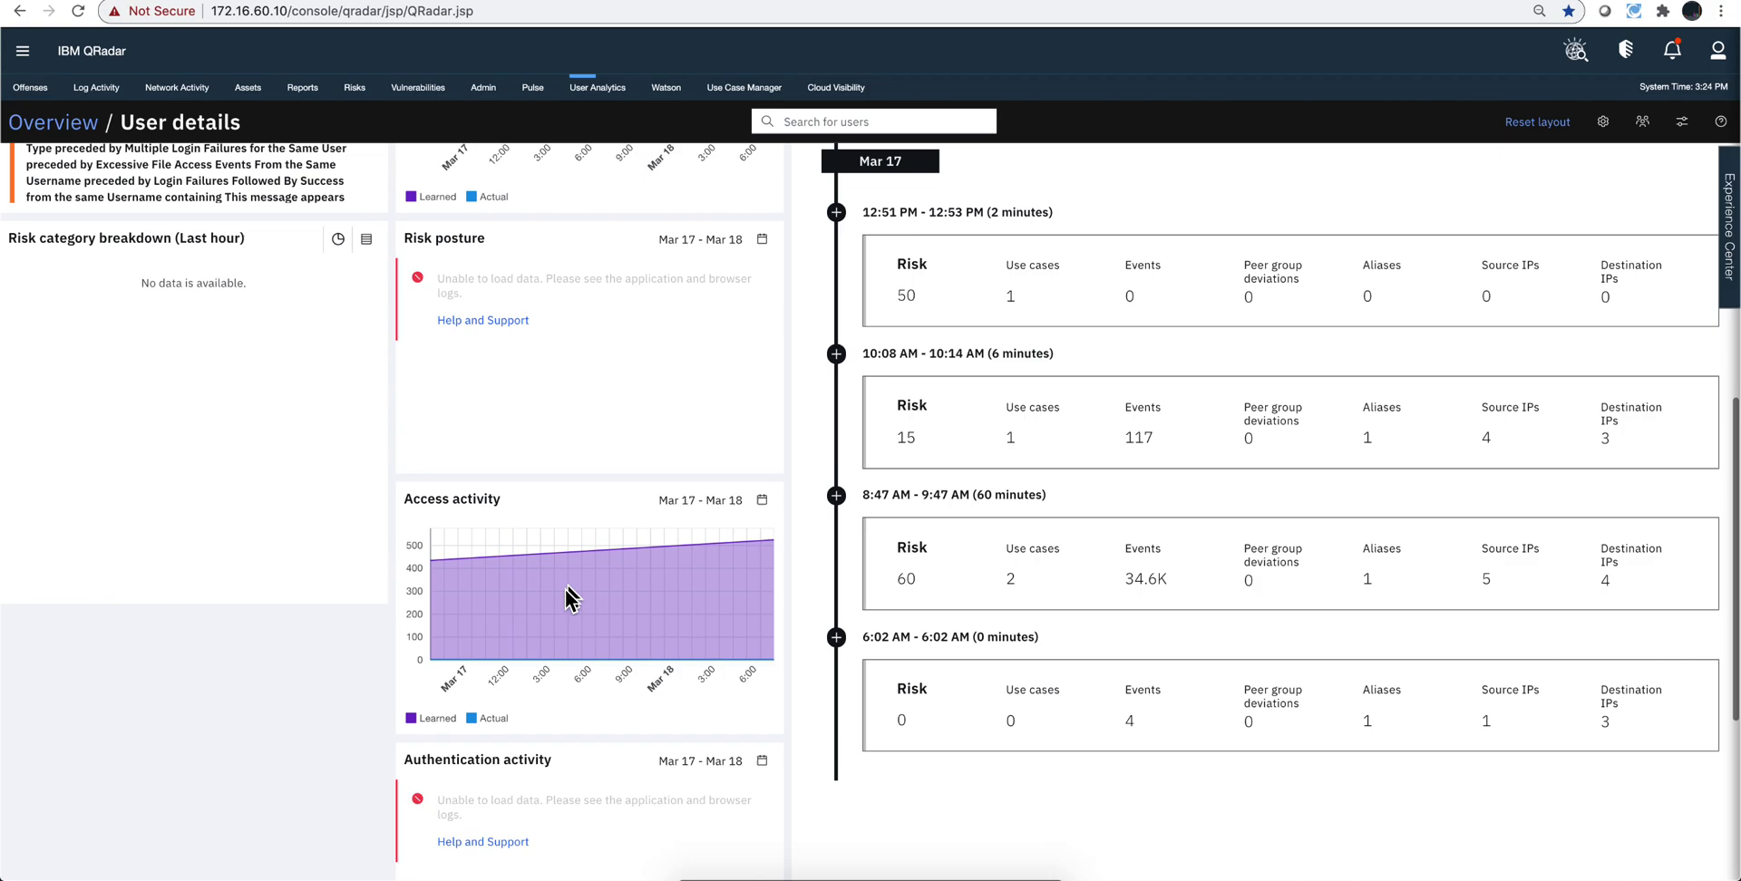
{"action": "scroll", "coordinate": [688, 579], "scroll_direction": "up", "scroll_amount": 6}
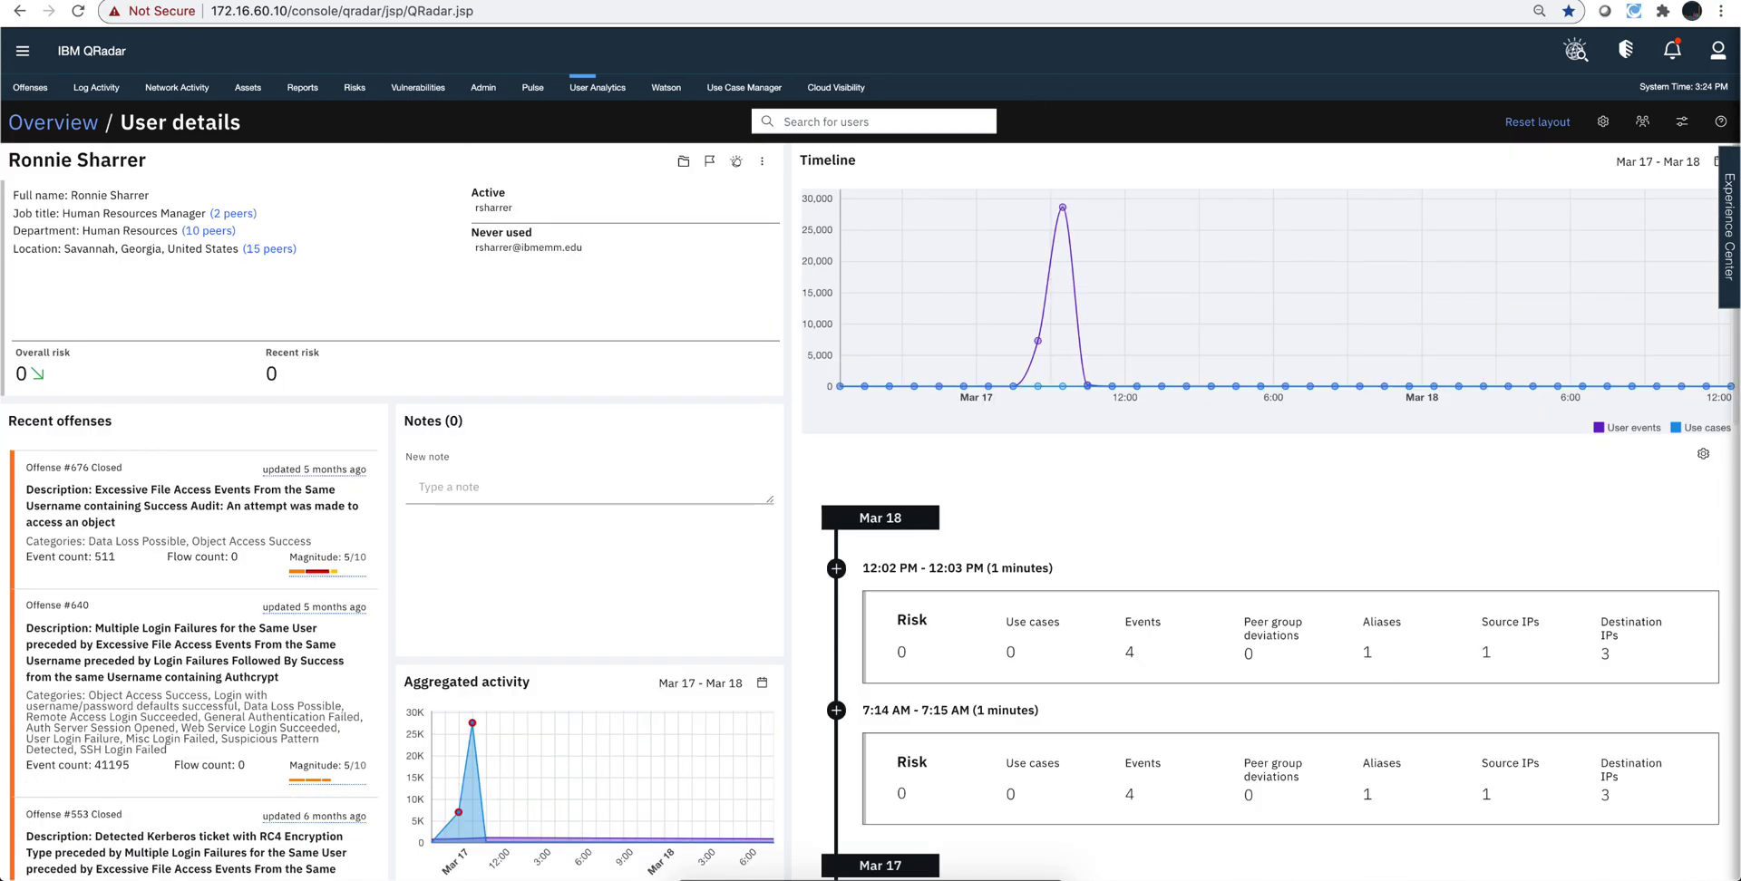